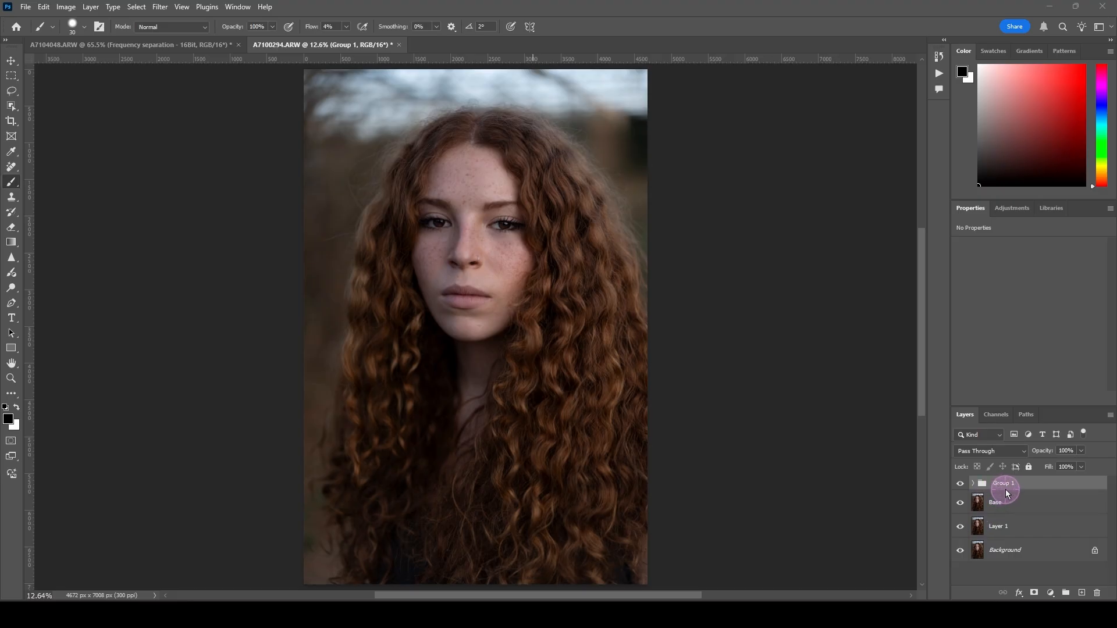
- Compare the portrait with Group 1 hidden and shown
click(960, 487)
click(961, 487)
click(961, 487)
click(961, 488)
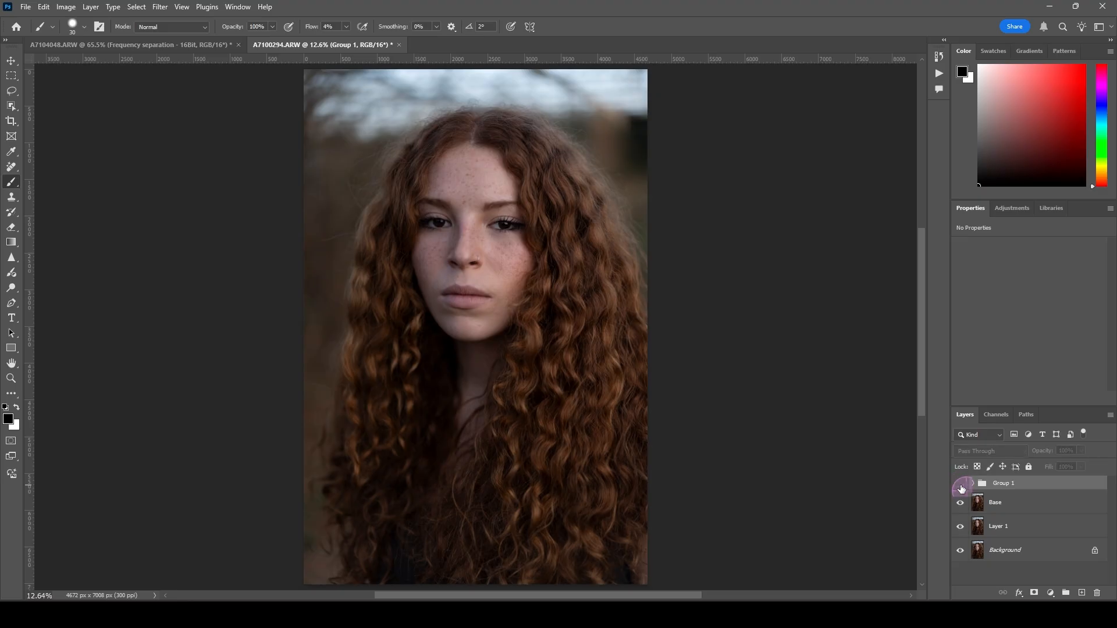
click(961, 488)
- Stamp all visible layers into a new merged layer above Group 1 and select that layer
click(1003, 488)
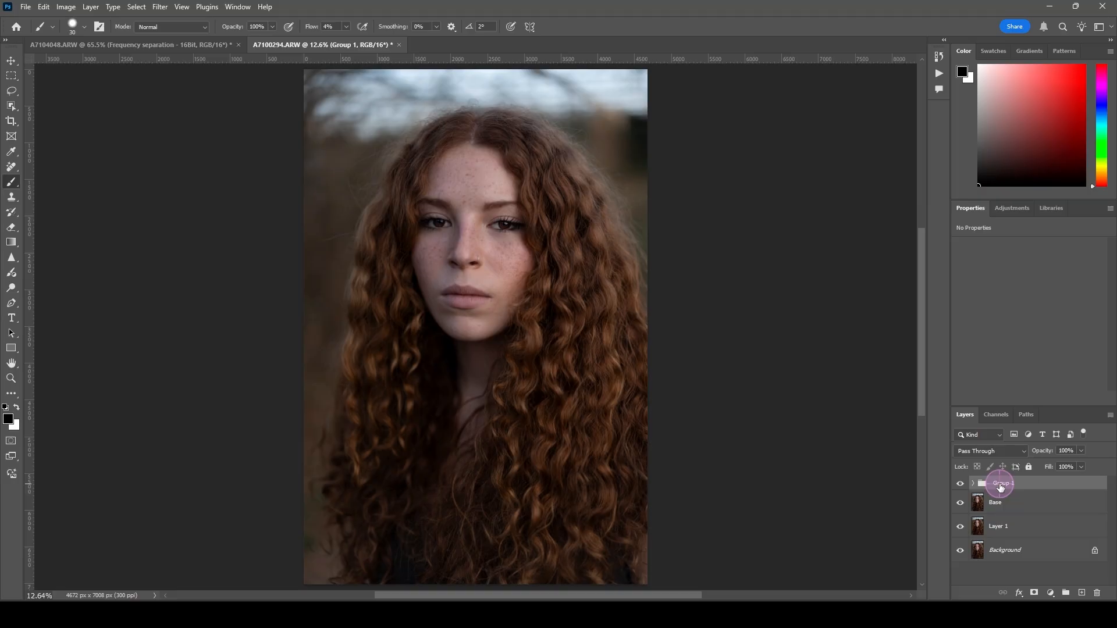
key(ctrl+alt+shift+e)
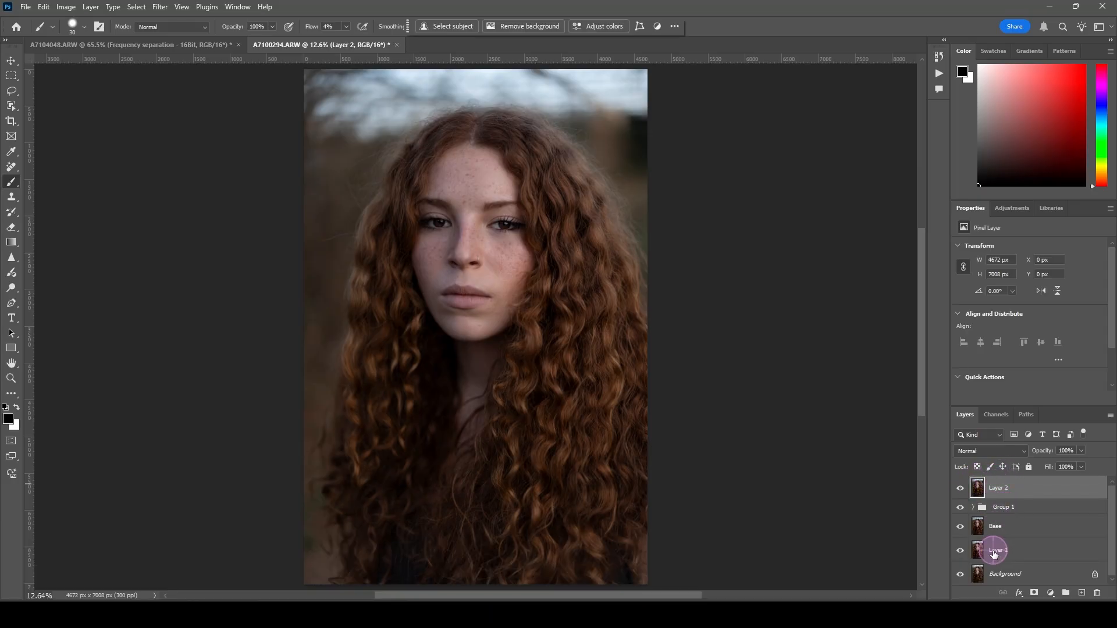
click(1001, 510)
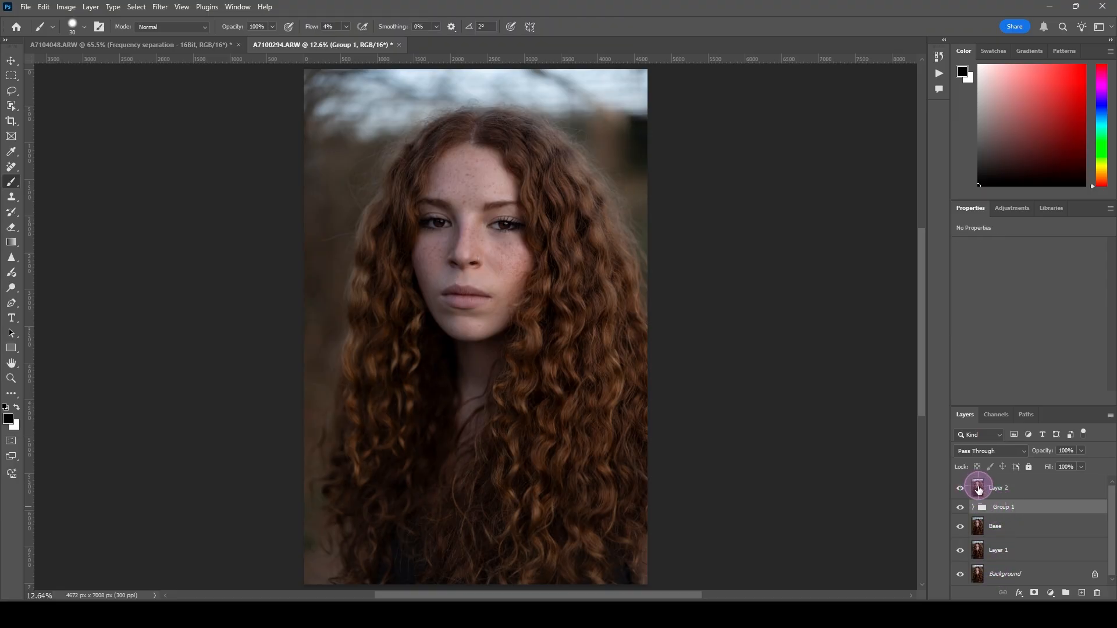
click(978, 489)
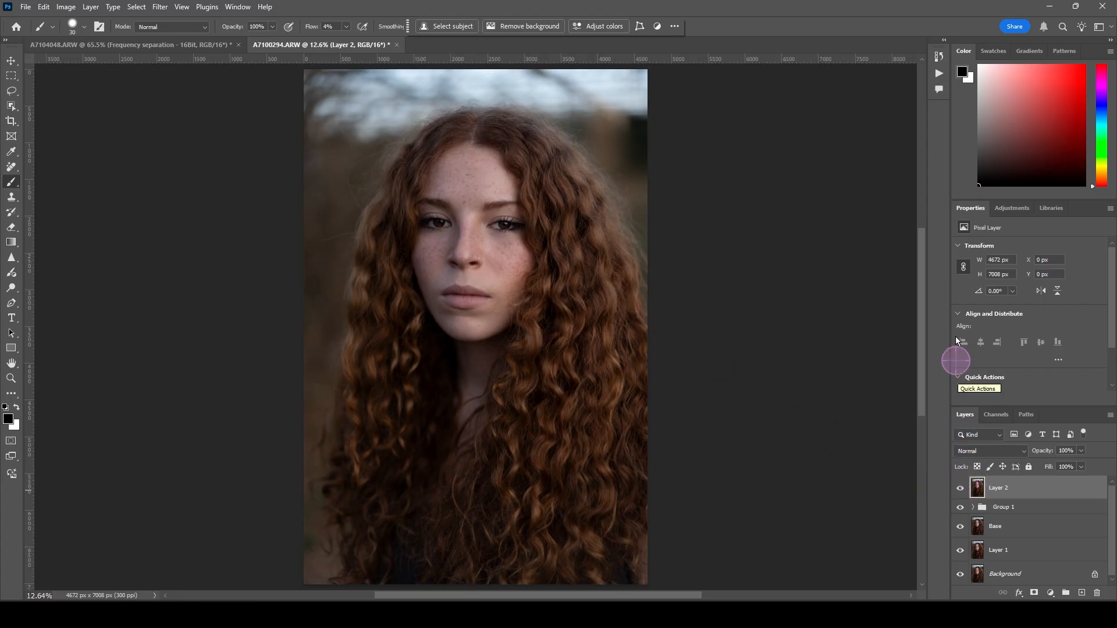
- Run the Dodge and Burn action on the merged layer
click(938, 73)
click(854, 152)
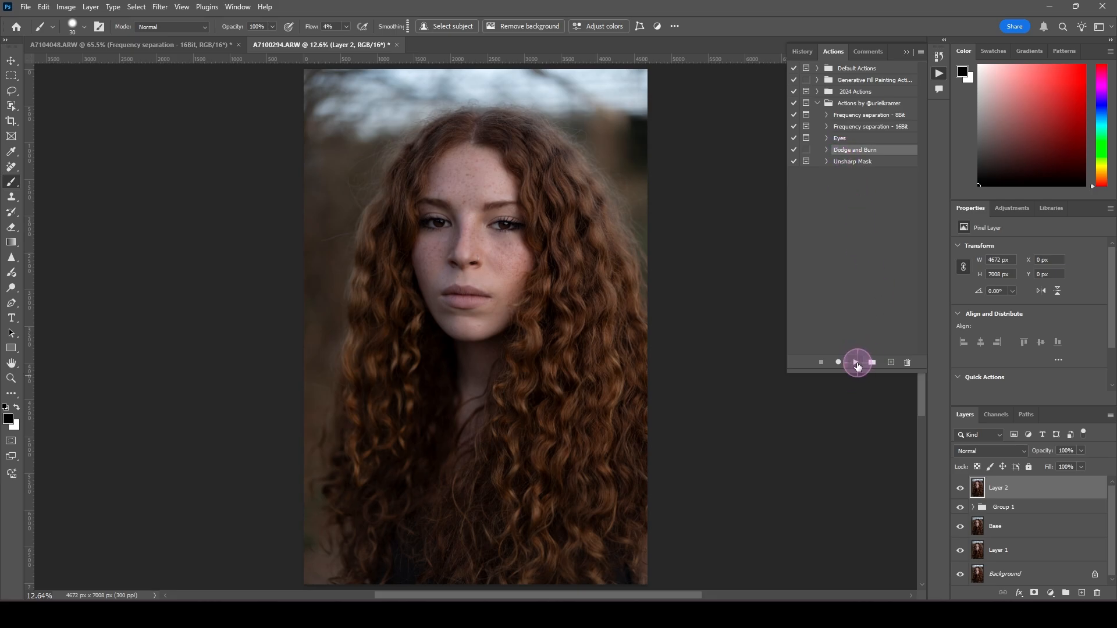
click(856, 364)
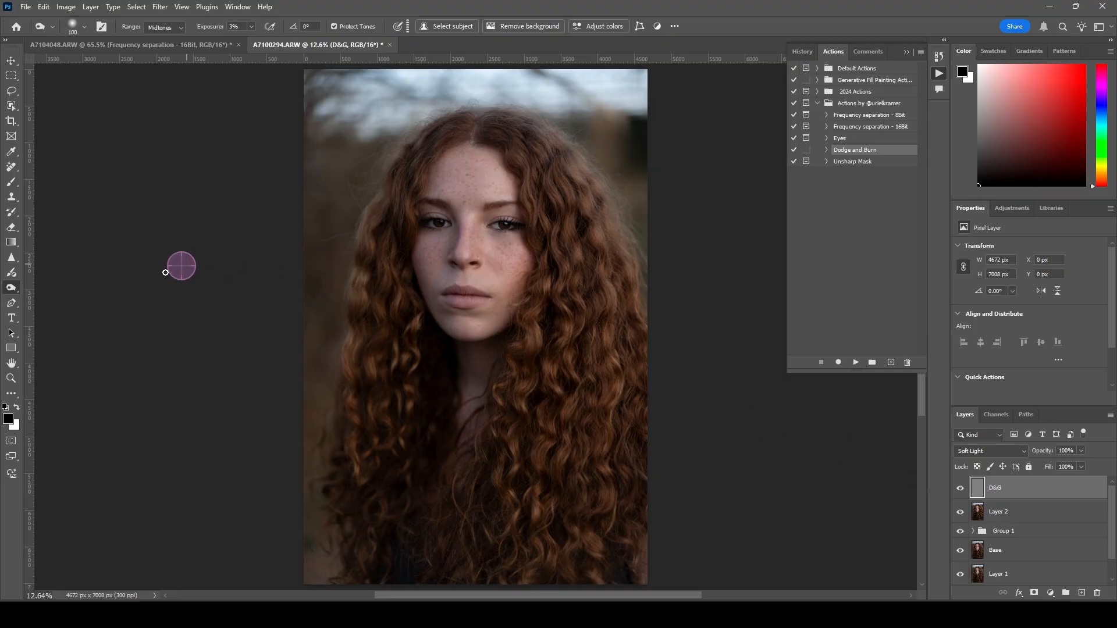
click(12, 288)
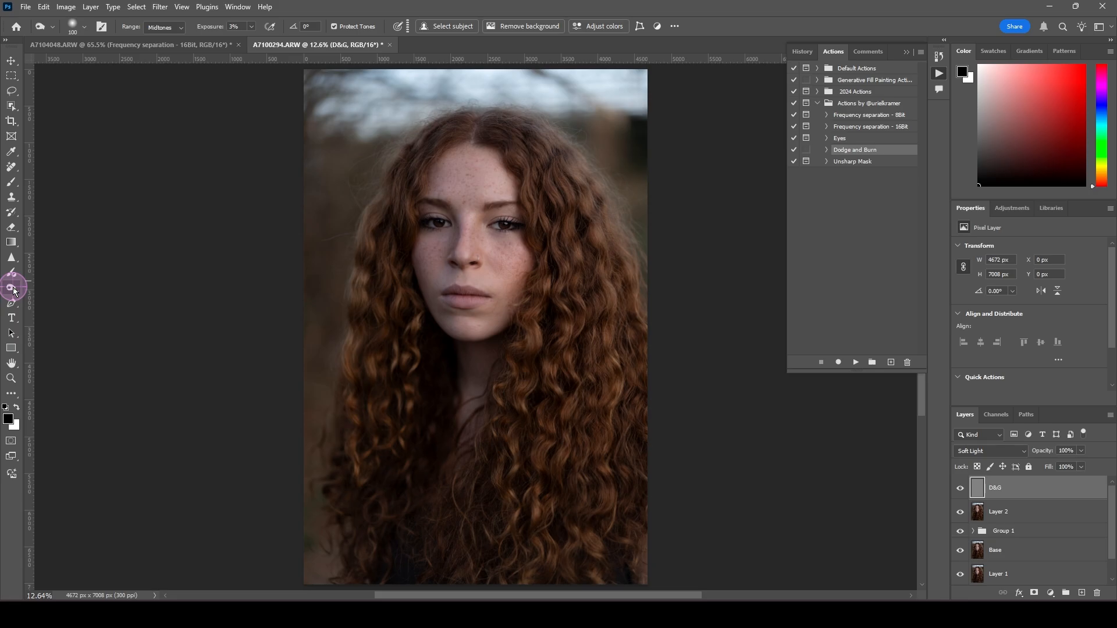
click(11, 288)
mouse_move(14, 290)
mouse_down()
mouse_move(62, 296)
mouse_move(12, 288)
mouse_up()
right_click(11, 288)
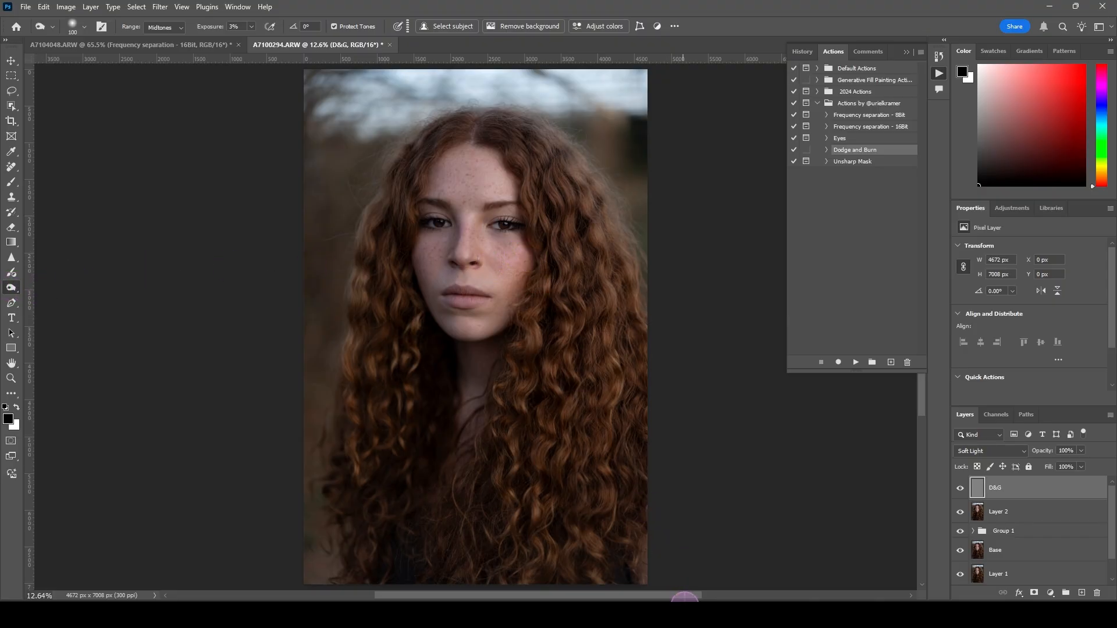
- Switch to KeyFX, turn off its cursor highlighting, and return to Photoshop
click(686, 615)
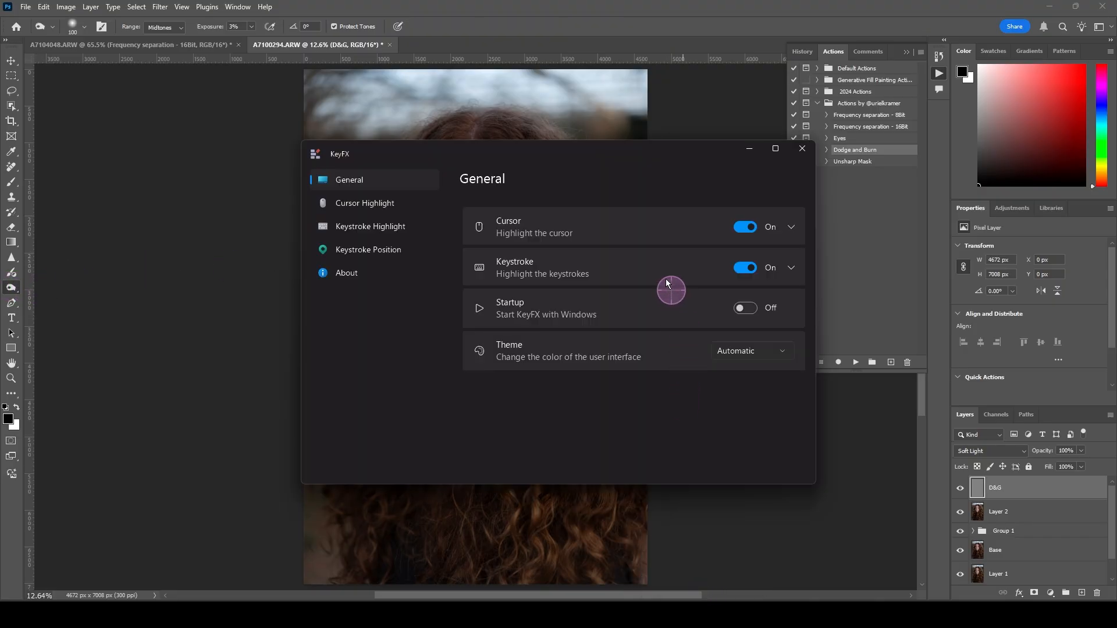
click(754, 227)
click(748, 154)
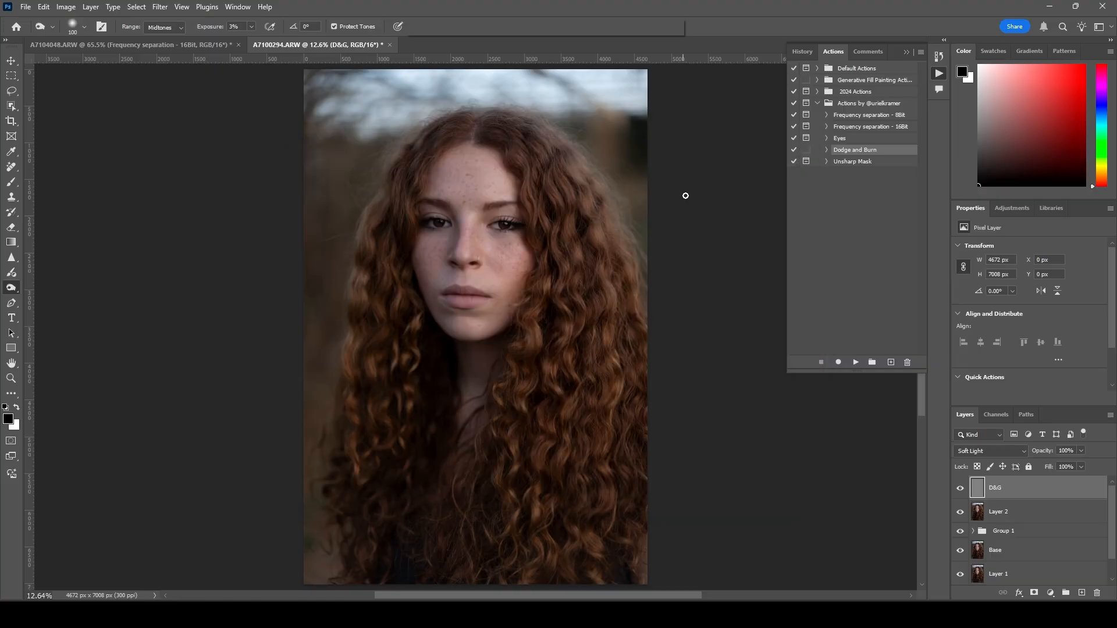
- Burn the outer edge of the cheek on the image's left side with a 300 px brush
scroll(490, 231, up, 3)
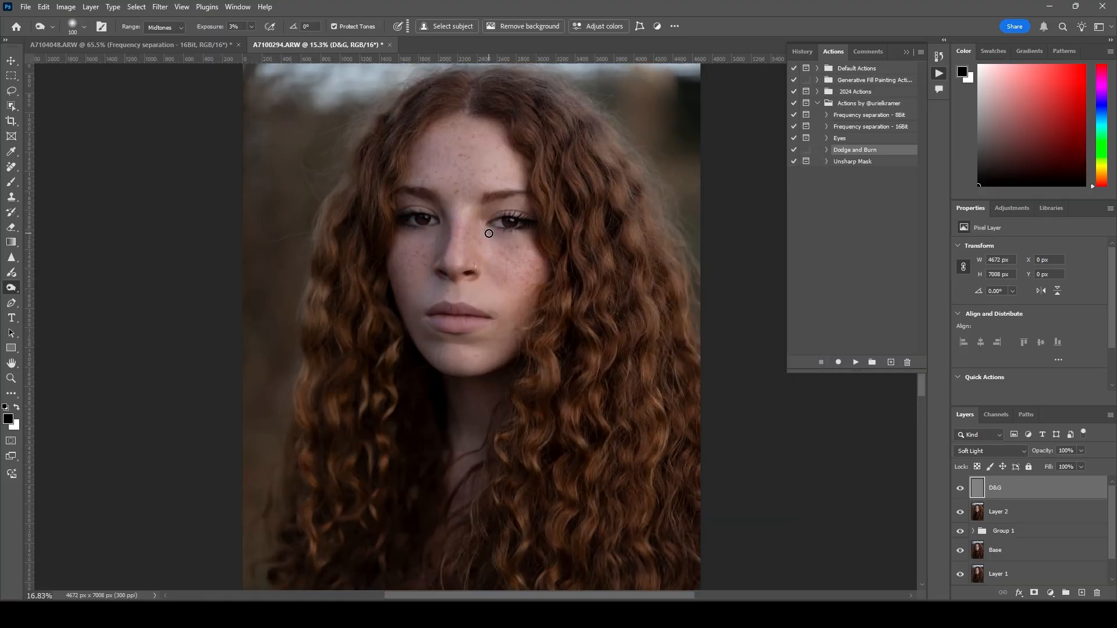
key(space)
mouse_move(510, 229)
mouse_down()
mouse_move(518, 305)
mouse_move(506, 302)
mouse_up()
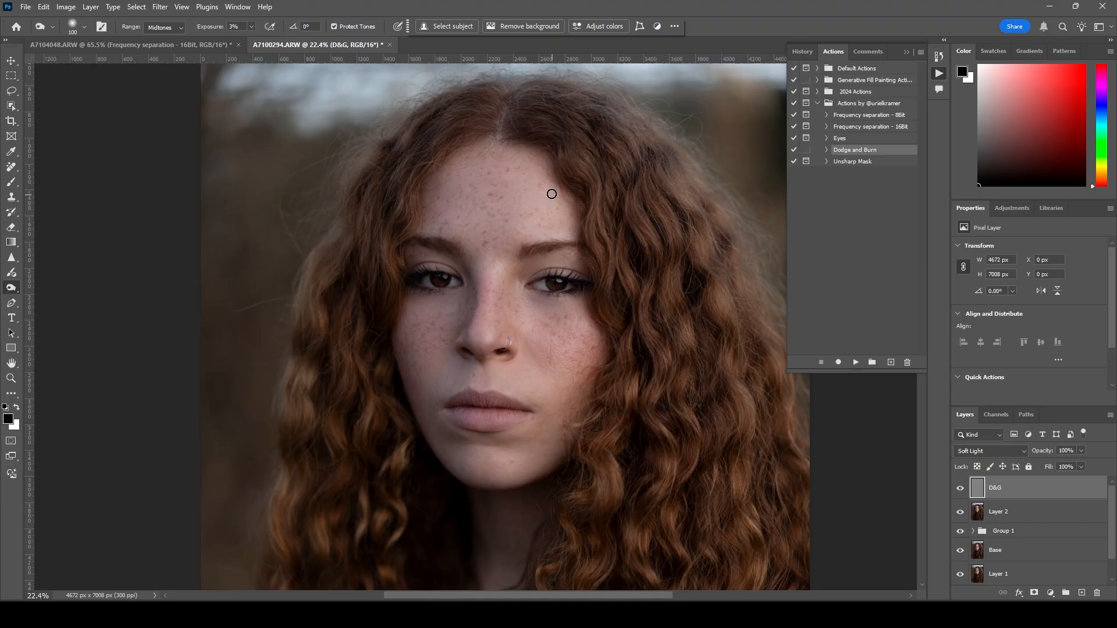
key(bracketright)
key(bracketright)
key(bracketright)
key(bracketright)
key(bracketright)
key(bracketright)
key(bracketright)
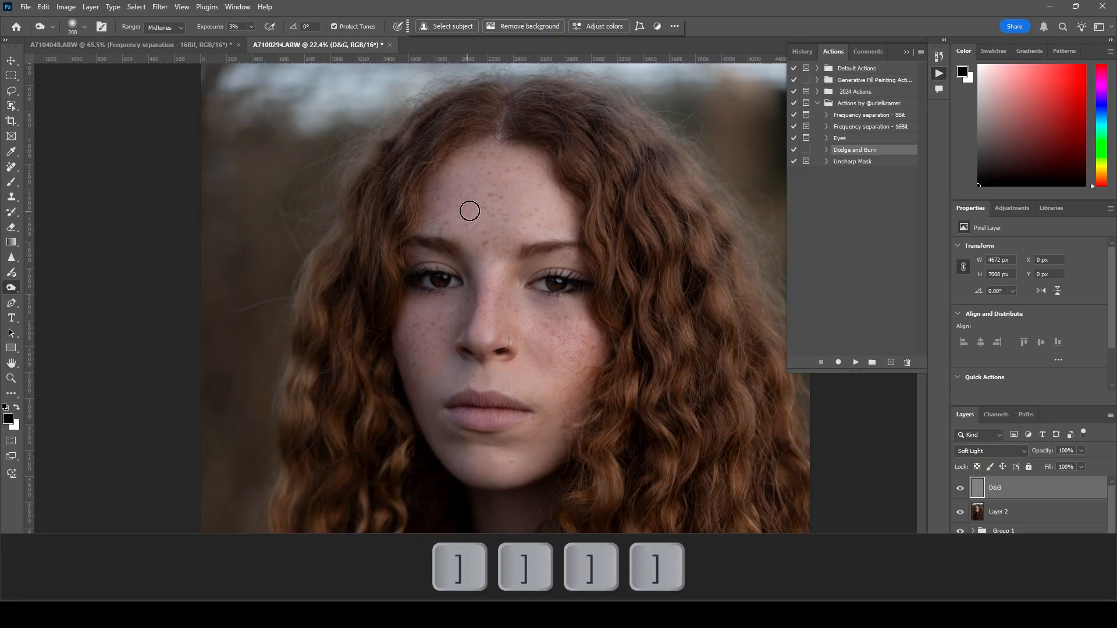
key(bracketright)
key(bracketright)
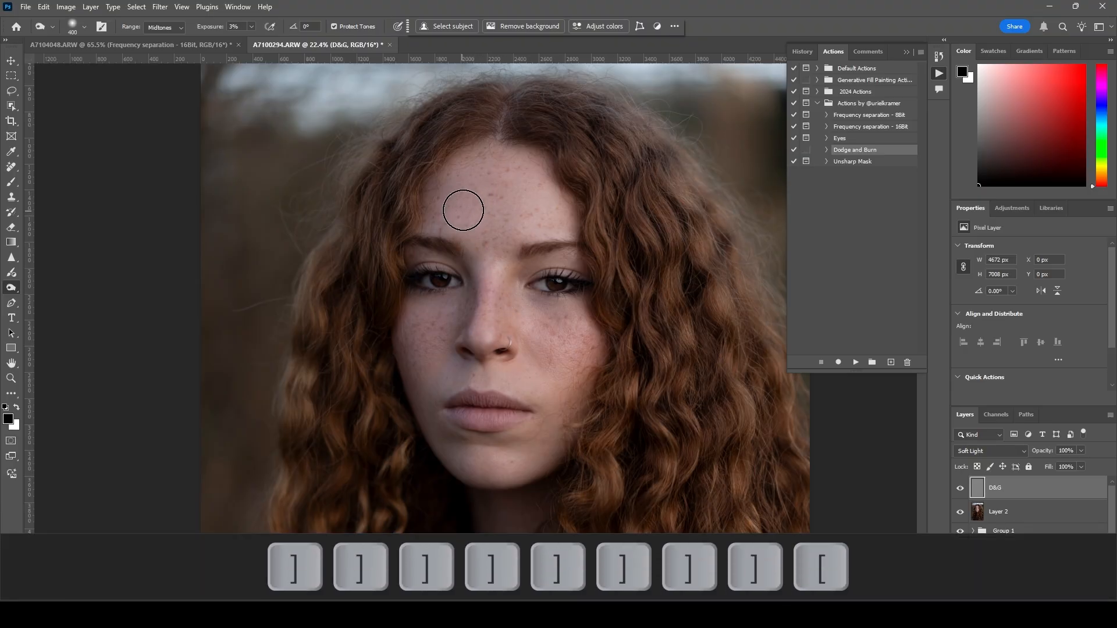
key(bracketleft)
key(bracketleft)
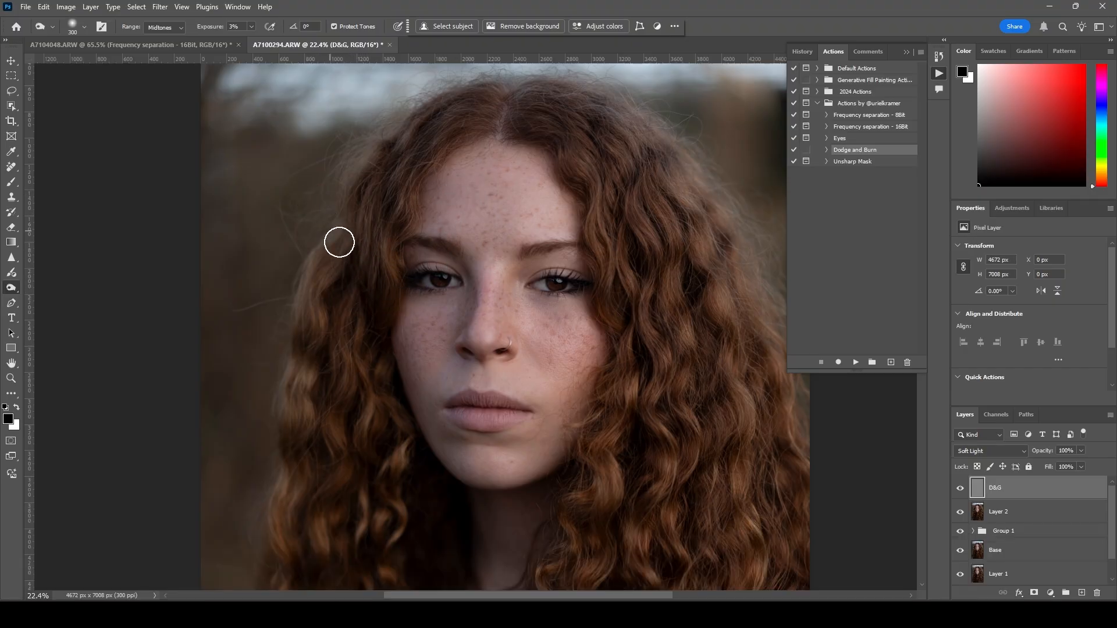
mouse_move(414, 322)
mouse_down()
mouse_move(408, 359)
mouse_move(436, 419)
mouse_move(406, 344)
mouse_move(406, 374)
mouse_move(437, 436)
mouse_move(416, 391)
mouse_up()
- Reduce the brush to 250 px and burn along the lower jawline beneath the chin
key(bracketleft)
key(bracketleft)
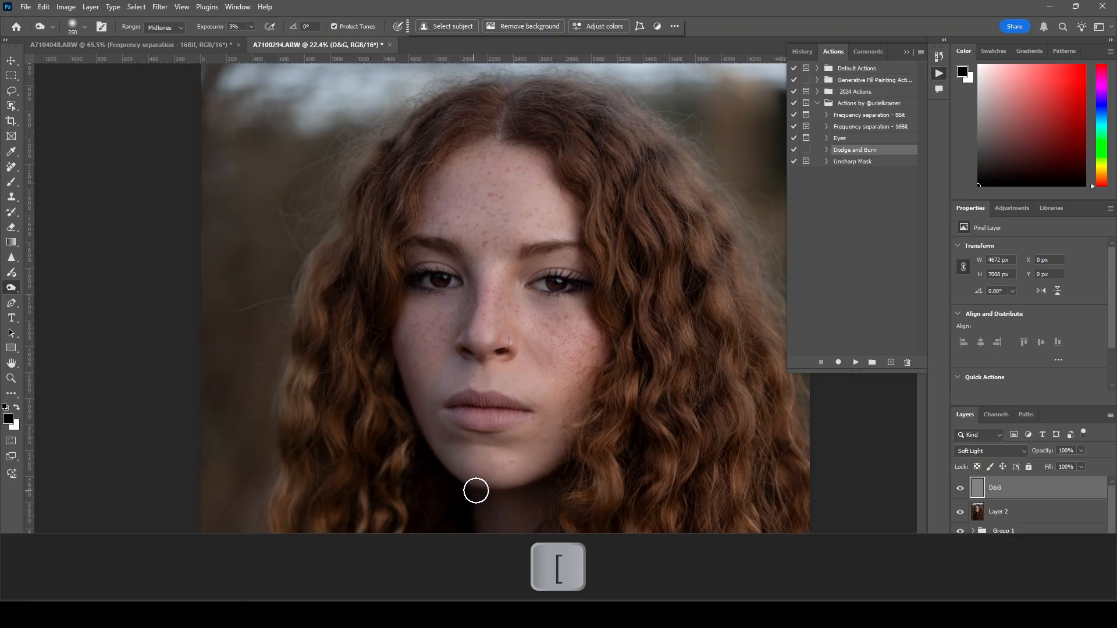
drag(549, 476, 561, 462)
- Burn the shadows around the inner eyes and nose bridge, starting at 175 px and ending with a 400 px brush
key(bracketleft)
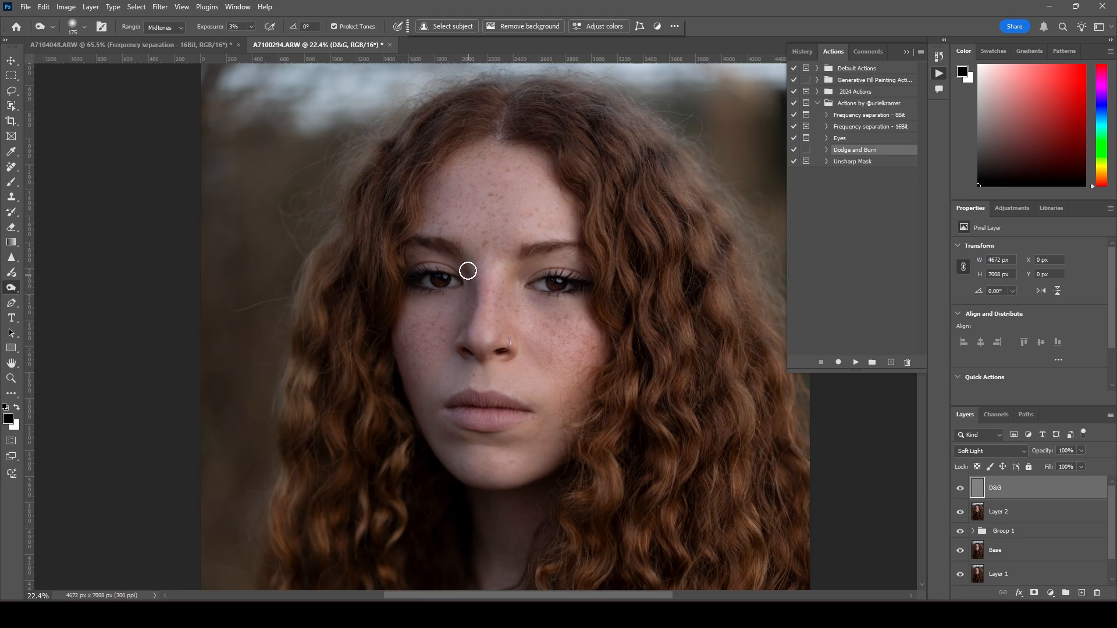
key(bracketleft)
key(bracketleft)
key(bracketleft)
key(bracketleft)
key(bracketright)
key(bracketright)
key(bracketright)
key(bracketright)
key(bracketright)
key(bracketright)
key(bracketright)
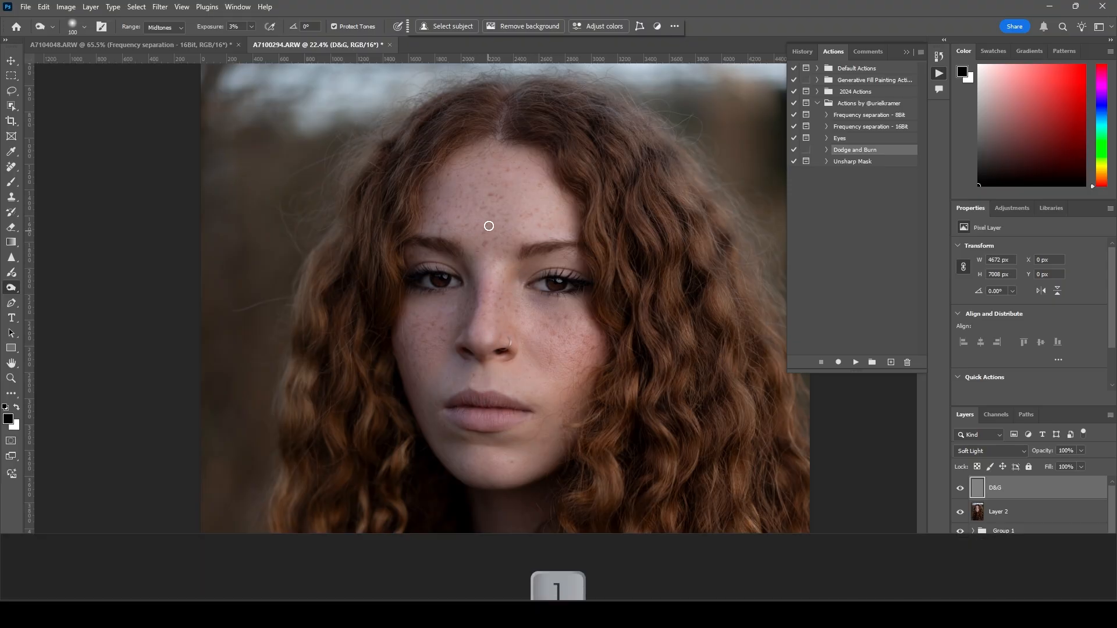
key(bracketright)
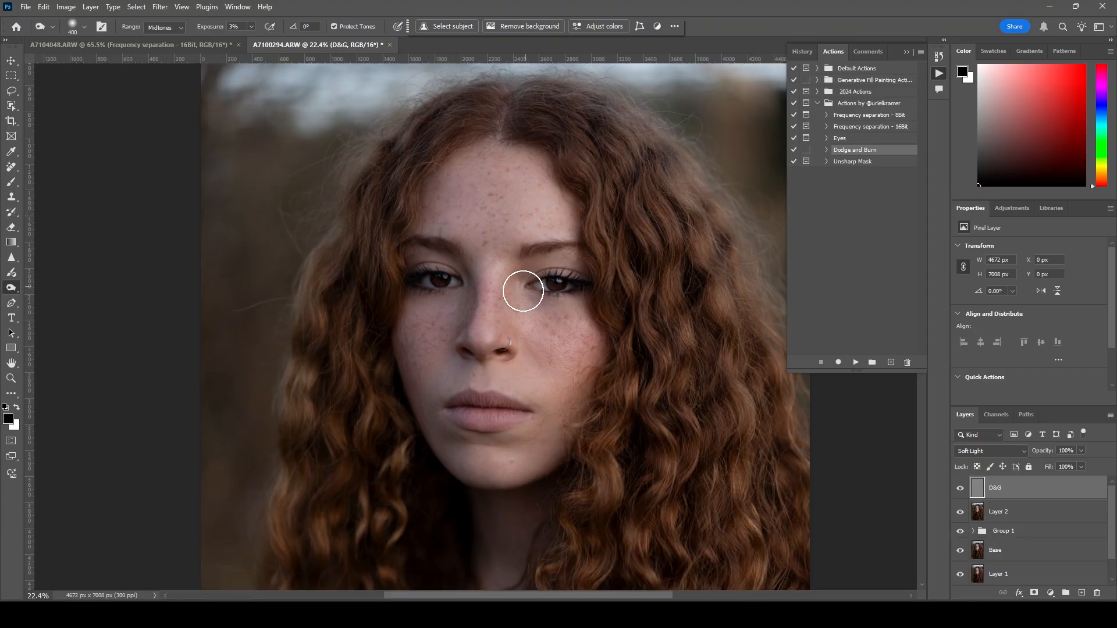
- Reduce the Burn brush size and set its exposure to 2%
key(bracketleft)
key(bracketleft)
key(bracketleft)
text(2)
key(Return)
- Burn the jawline on the image's left side, reducing the brush from 200 px to 100 px
key(bracketright)
key(bracketright)
key(bracketleft)
key(bracketleft)
key(bracketleft)
key(bracketleft)
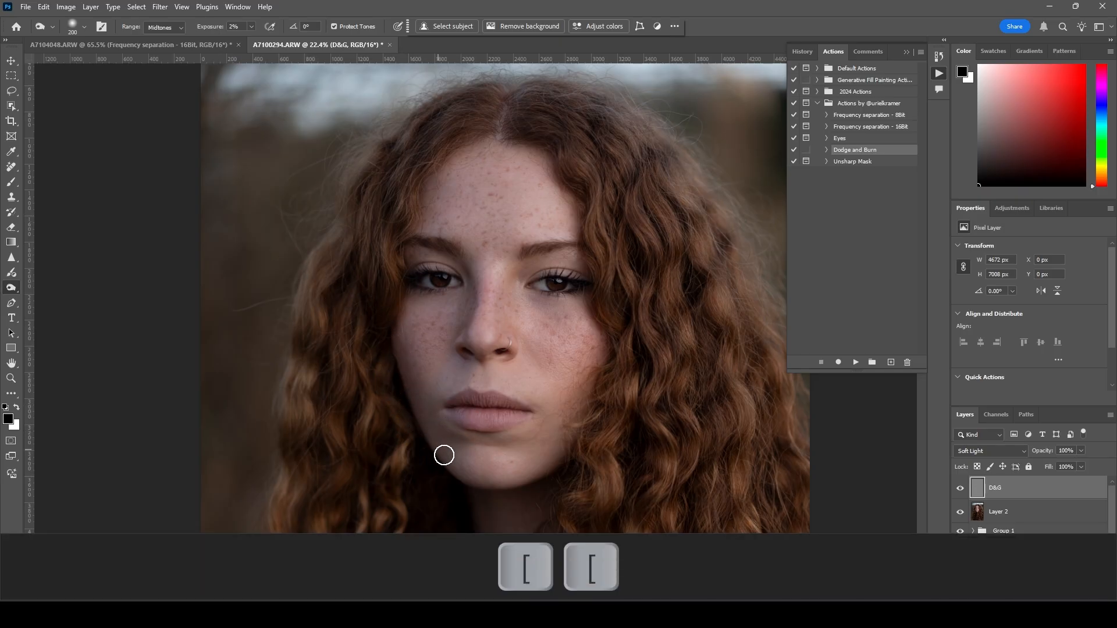
key(bracketleft)
key(bracketleft)
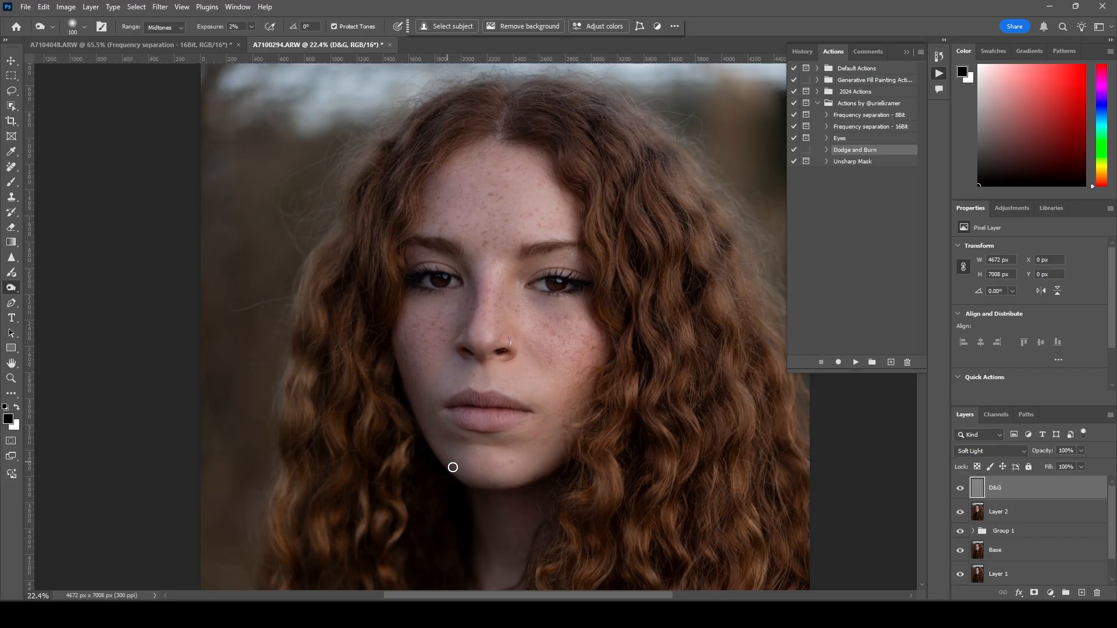
- Burn the forehead with a 175 px brush and the lower eye area with a 125 px brush
key(bracketright)
key(bracketright)
key(bracketright)
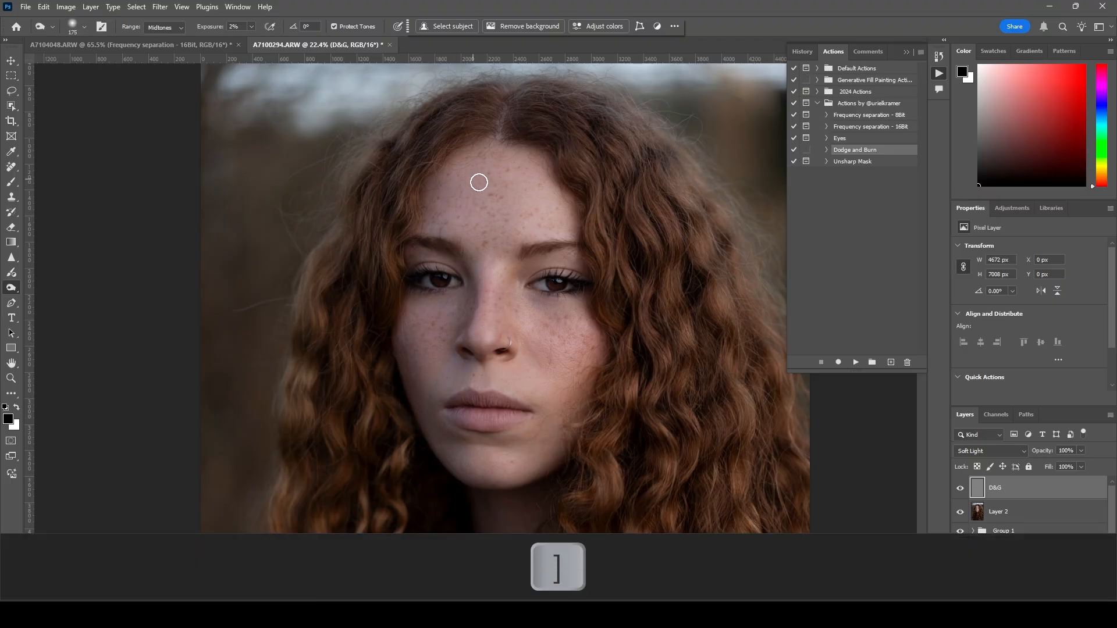
key(bracketright)
key(bracketright)
key(bracketleft)
key(bracketleft)
key(bracketleft)
key(bracketleft)
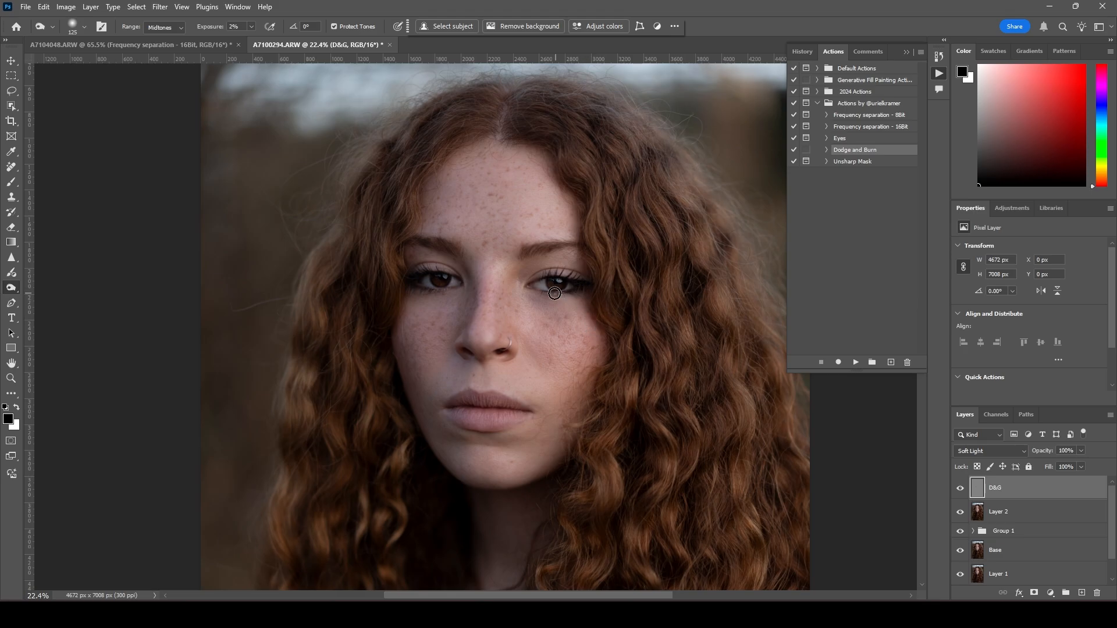
- Burn around the outer corner of the eye on the image's right side with a 70 px brush
key(ctrl+plus)
key(ctrl+plus)
key(ctrl+plus)
key(ctrl+plus)
key(ctrl+plus)
key(ctrl+plus)
key(space)
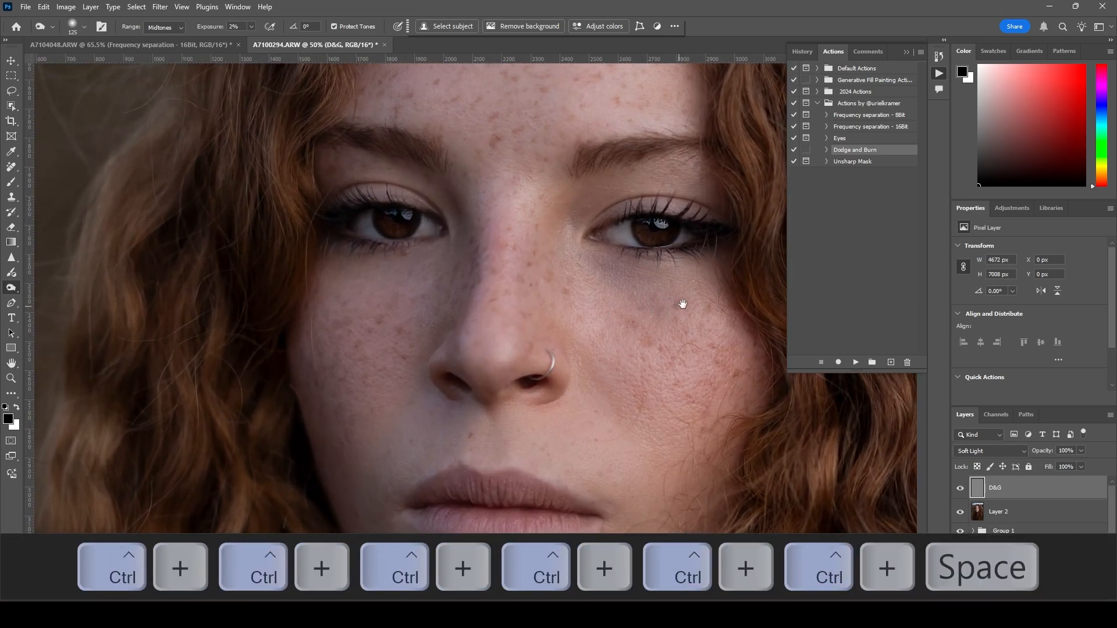
drag(681, 304, 498, 405)
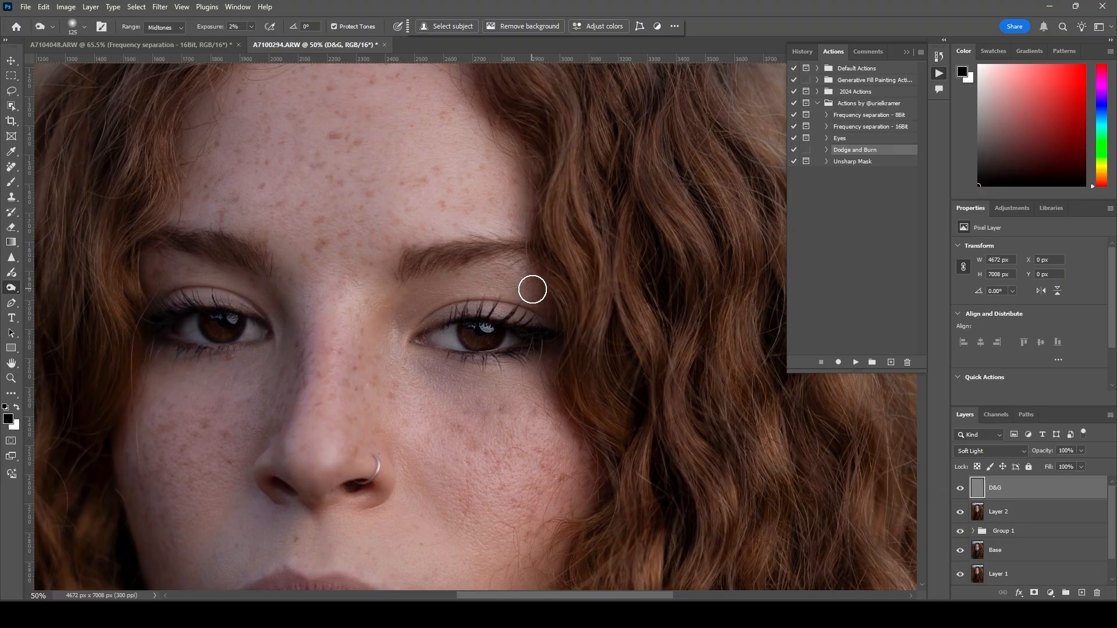
key(bracketleft)
key(bracketleft)
key(bracketleft)
key(bracketleft)
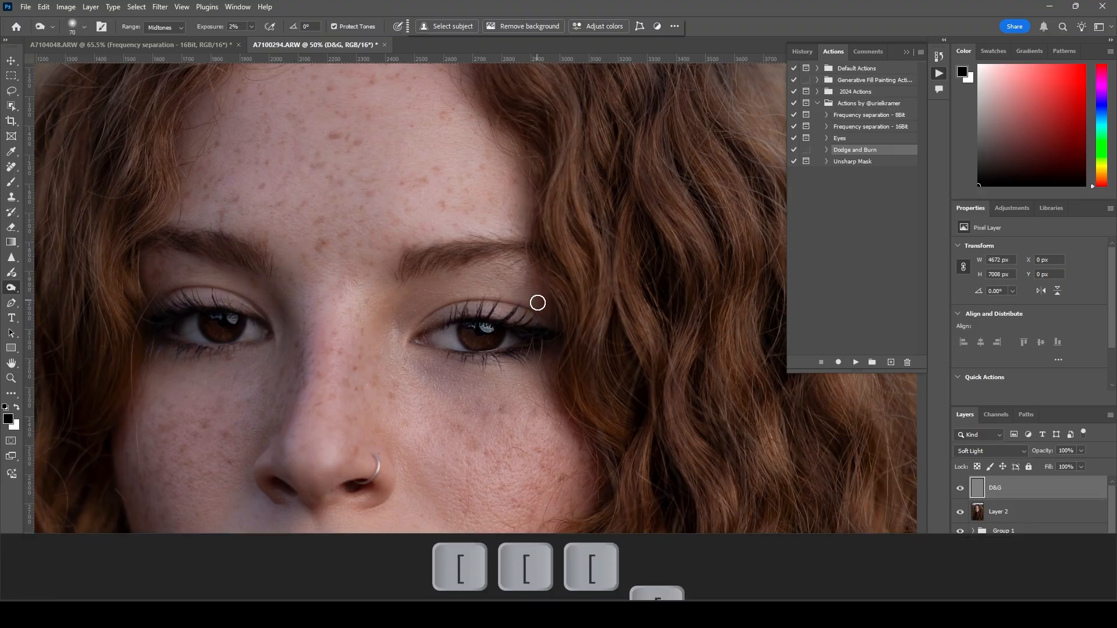
- Enlarge the brush to 150 px and burn the forehead edge above the eyebrow on the image's right side
key(bracketright)
key(bracketright)
key(bracketright)
key(bracketright)
key(bracketright)
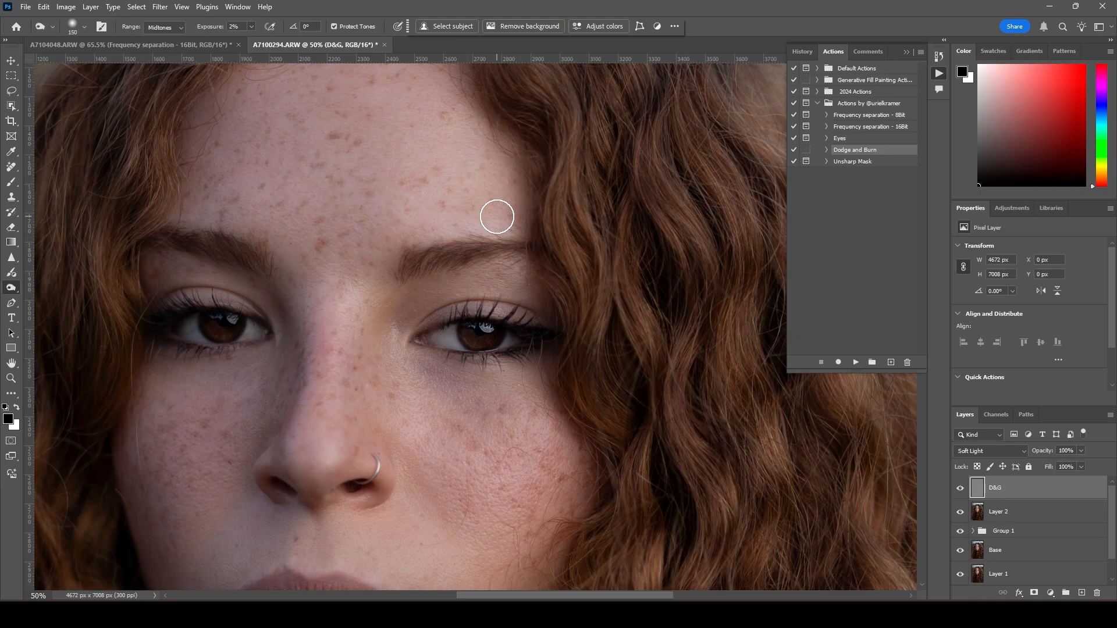
- Burn the upper forehead along the hairline, enlarging the brush through 200 px to 250 px
key(space)
drag(496, 214, 558, 349)
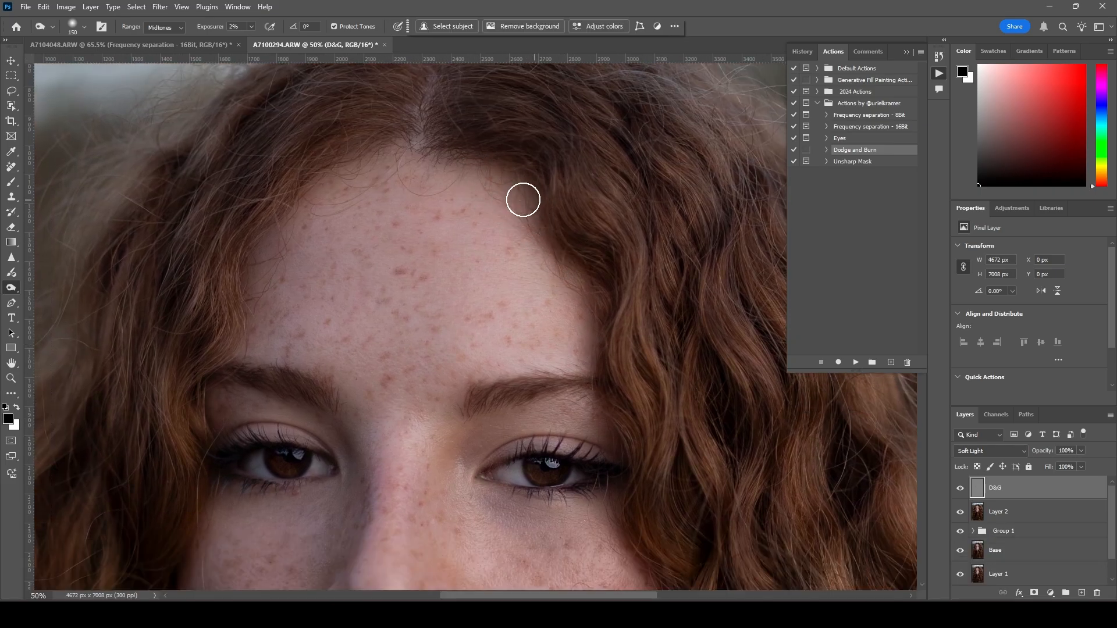
key(bracketright)
key(bracketright)
key(bracketright)
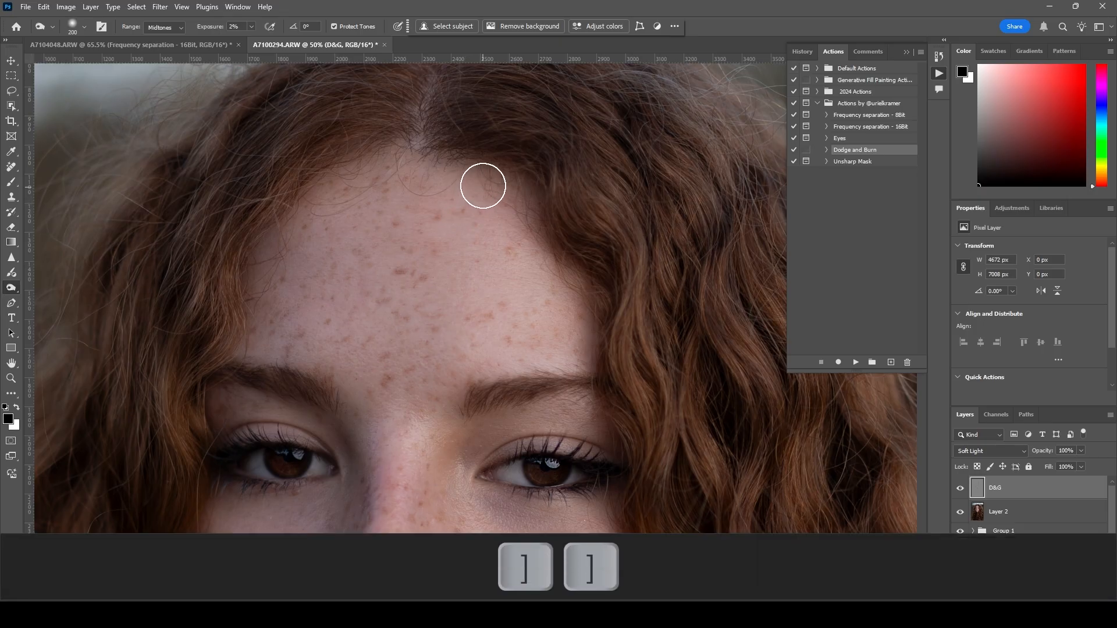
- Burn the outer cheeks and jaw edges beside the hair with the 250 px brush
key(space)
drag(573, 330, 430, 53)
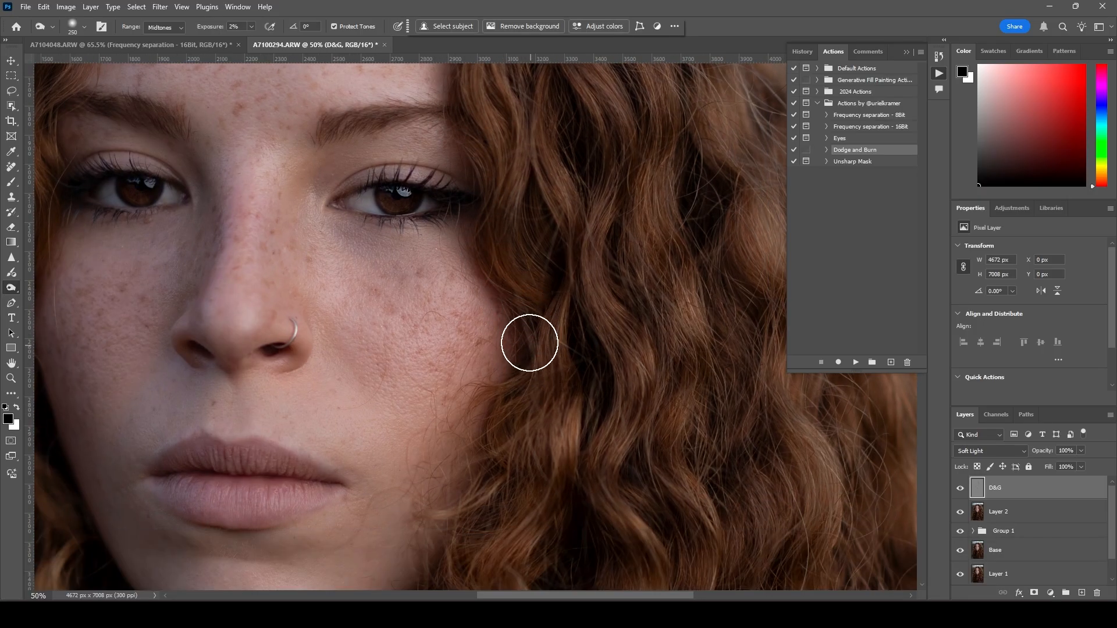
key(ctrl+minus)
key(ctrl+minus)
key(ctrl+minus)
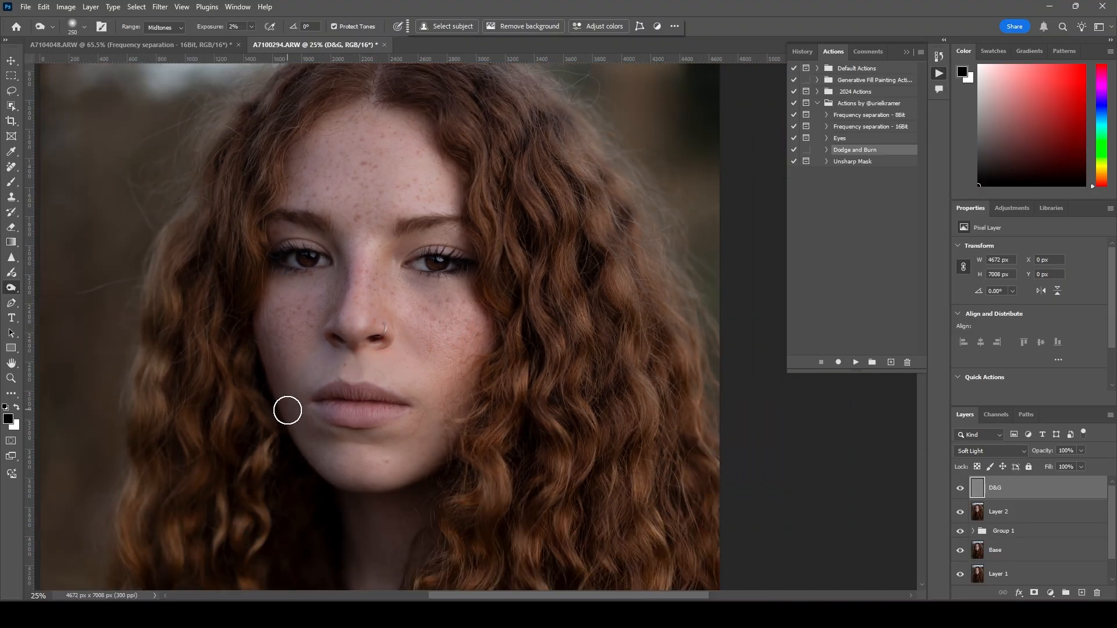
key(space)
drag(324, 398, 503, 445)
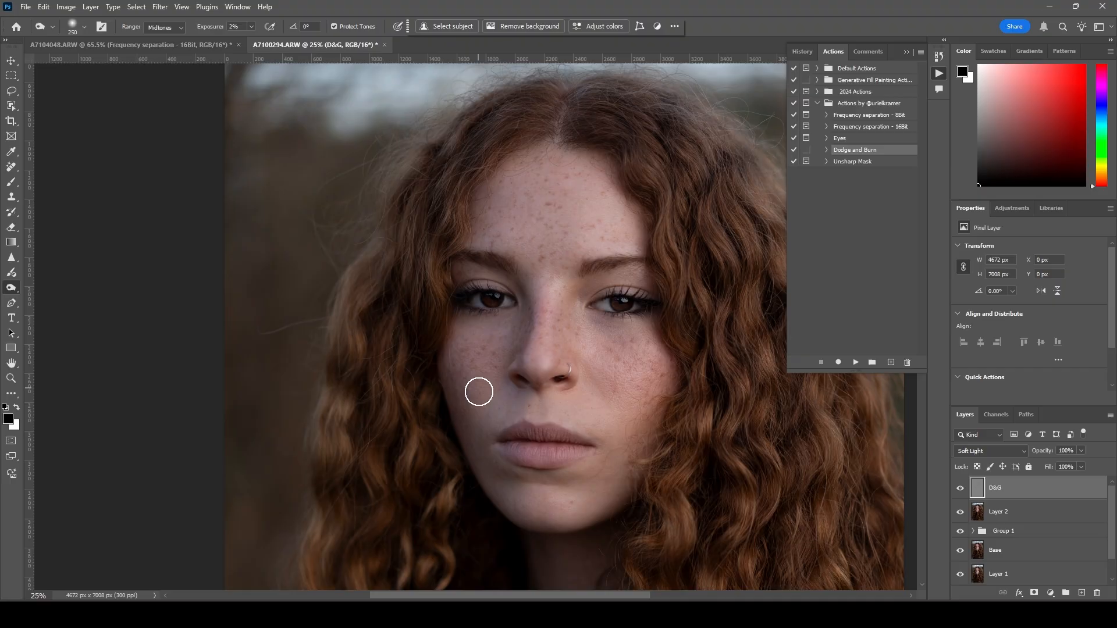
- Reduce the brush to 100 px and burn the lips
key(bracketleft)
key(bracketleft)
key(bracketleft)
key(bracketleft)
key(bracketleft)
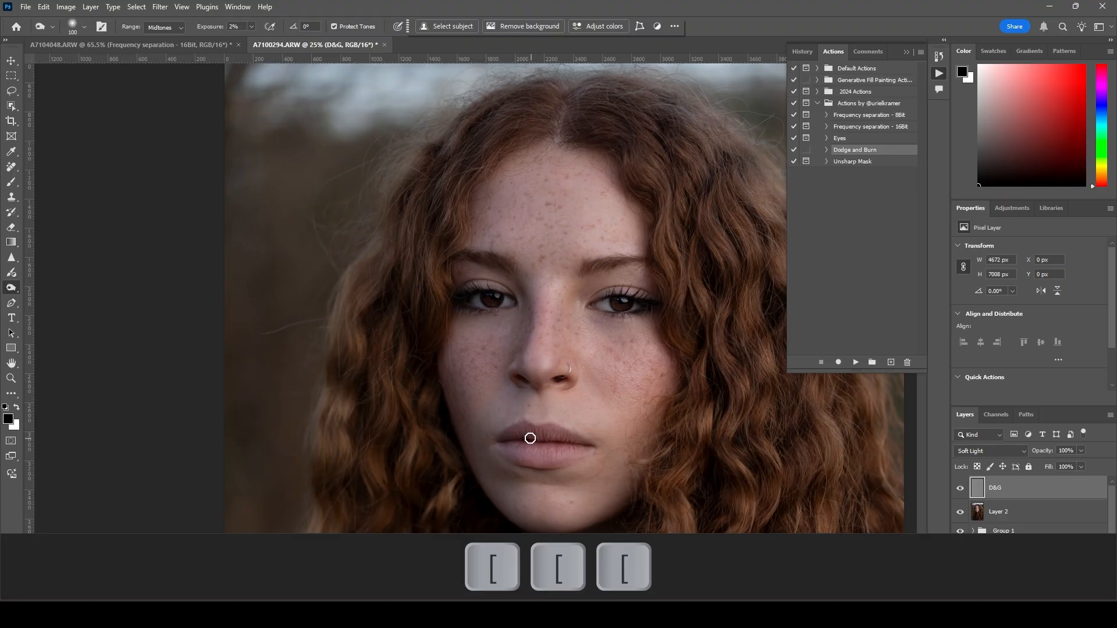
- Enlarge the brush to 200 px and burn the inner corner of the eye on the image's right side
key(bracketright)
key(bracketright)
key(bracketright)
key(bracketright)
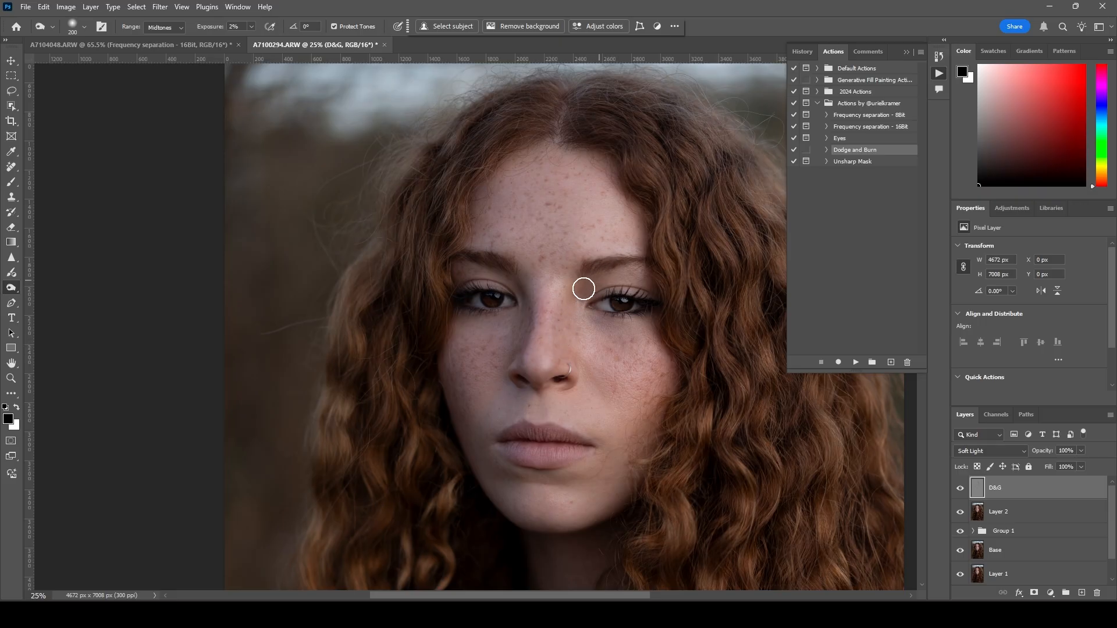
- Reduce the brush to 90 px and burn the shadows around the eye on the image's left side and the nose
key(bracketleft)
key(bracketleft)
key(ctrl+plus)
key(ctrl+plus)
key(ctrl+plus)
key(ctrl+plus)
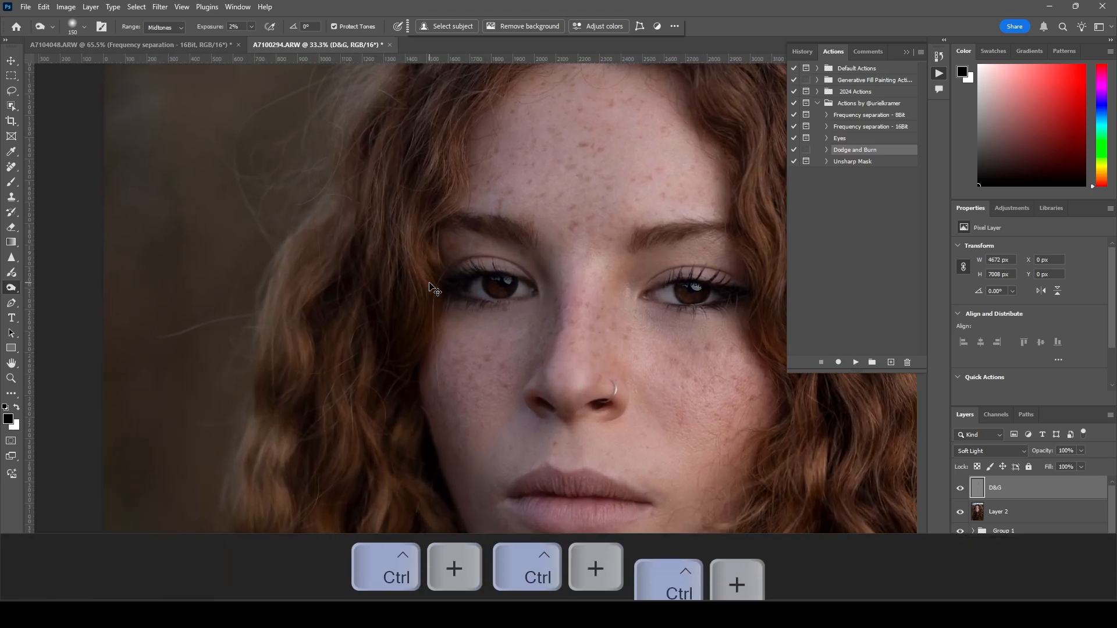
key(bracketleft)
key(bracketleft)
key(bracketleft)
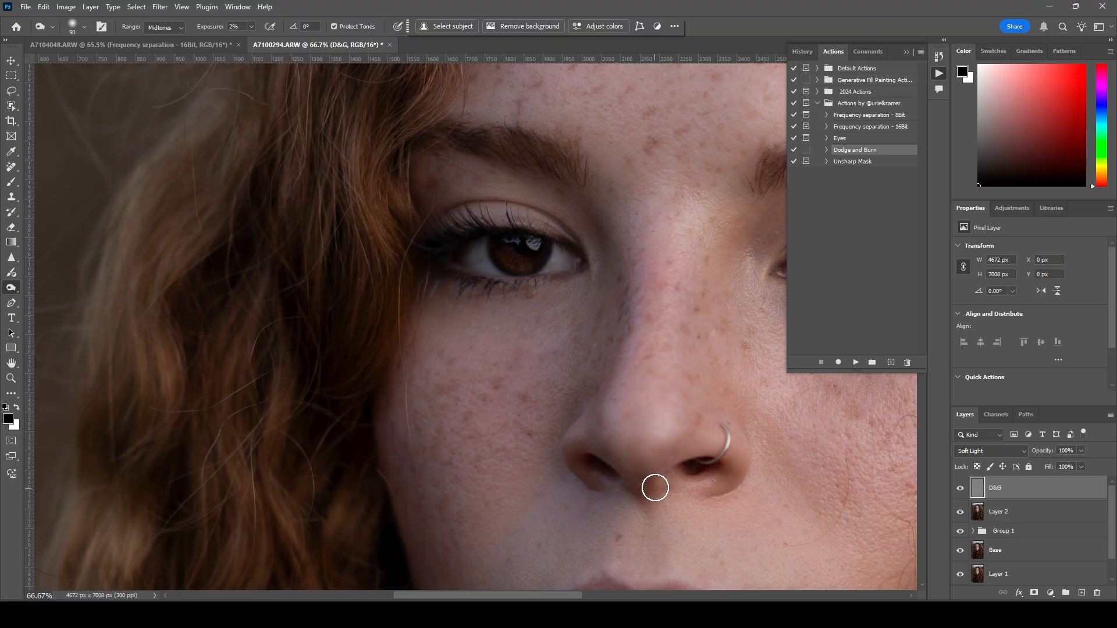
- Reduce the brush to 60 px and burn the finer shadows beneath the nose
key(bracketleft)
key(bracketleft)
key(bracketleft)
key(ctrl+minus)
key(ctrl+minus)
key(ctrl+minus)
key(ctrl+minus)
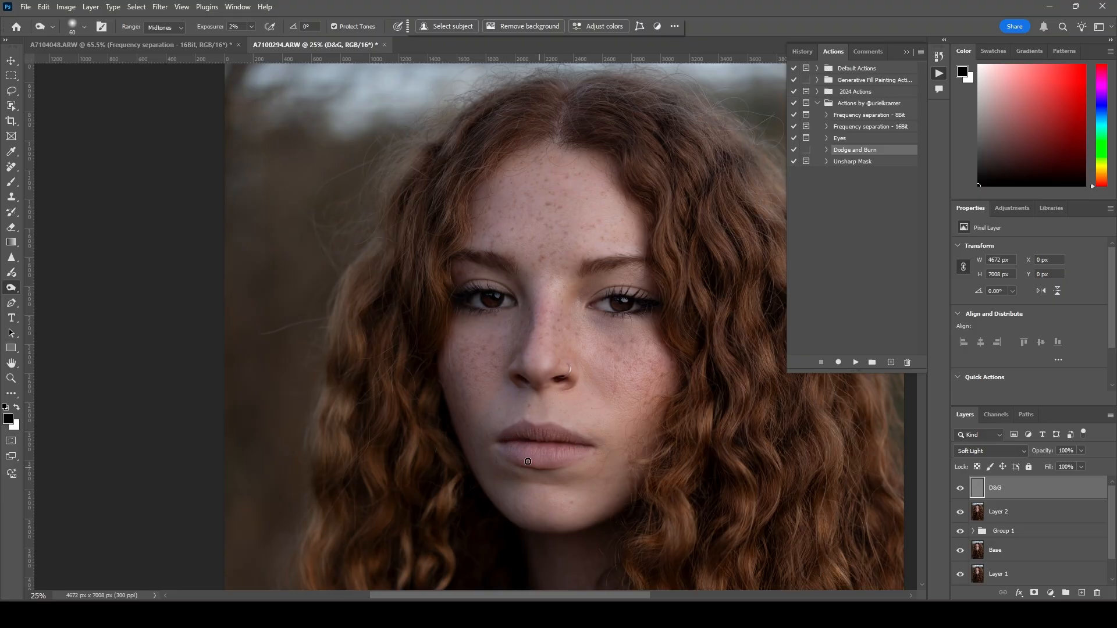
- Enlarge the brush to 250 px and burn the broader shadow areas of the face
key(bracketright)
key(bracketright)
key(bracketright)
key(bracketright)
key(bracketright)
key(bracketright)
key(bracketright)
key(bracketright)
key(bracketright)
- Toggle the D&G layer's visibility to compare the face with and without the burned shadows
click(960, 488)
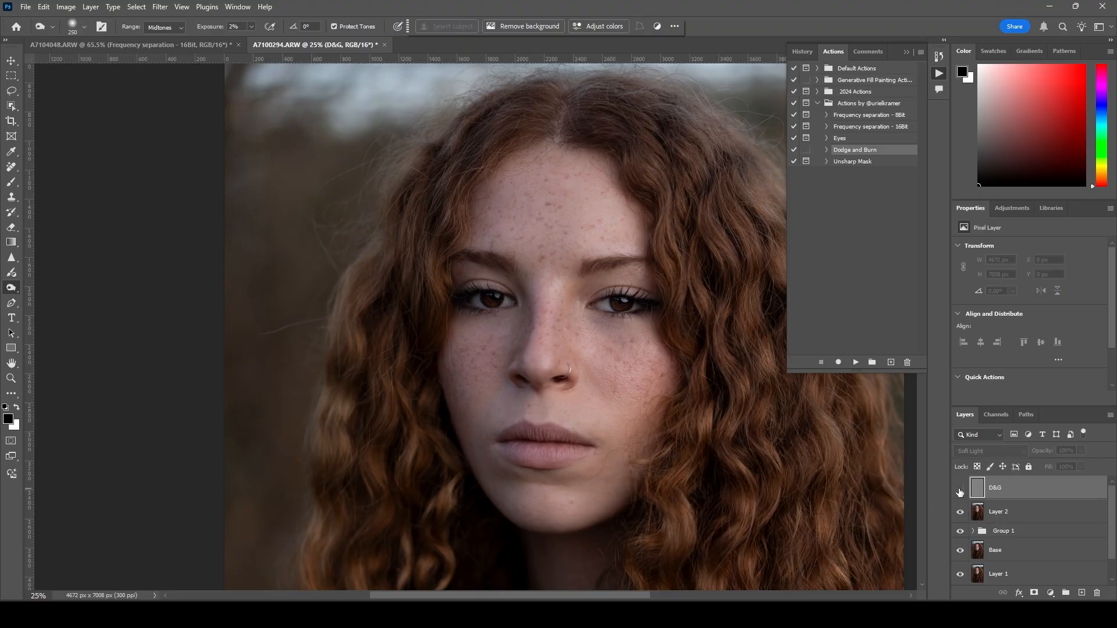
click(960, 490)
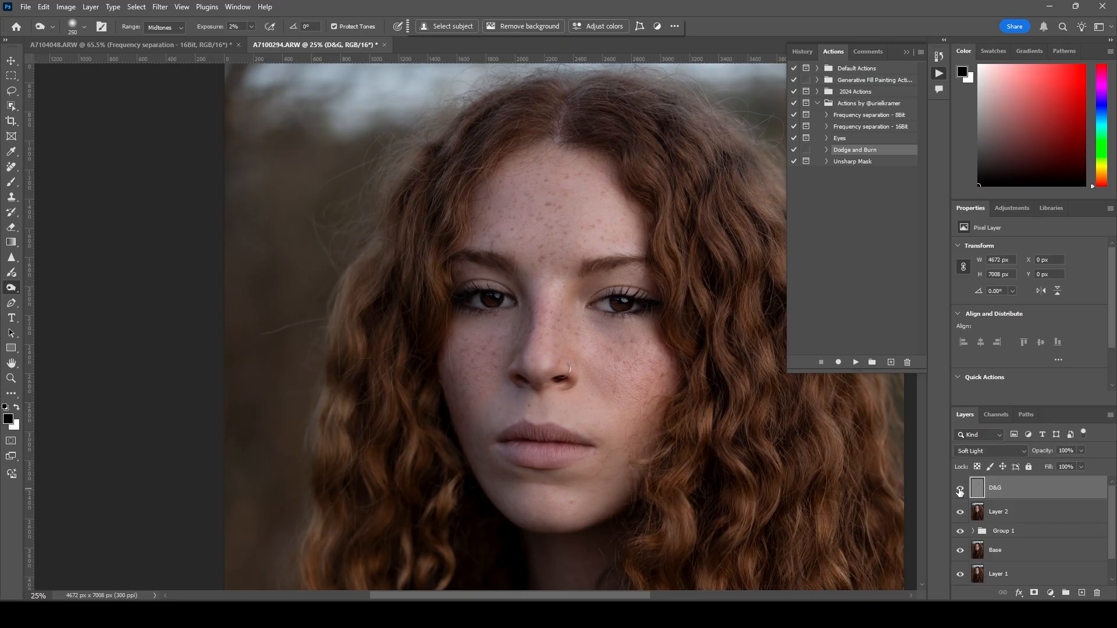
click(960, 491)
click(960, 490)
click(959, 490)
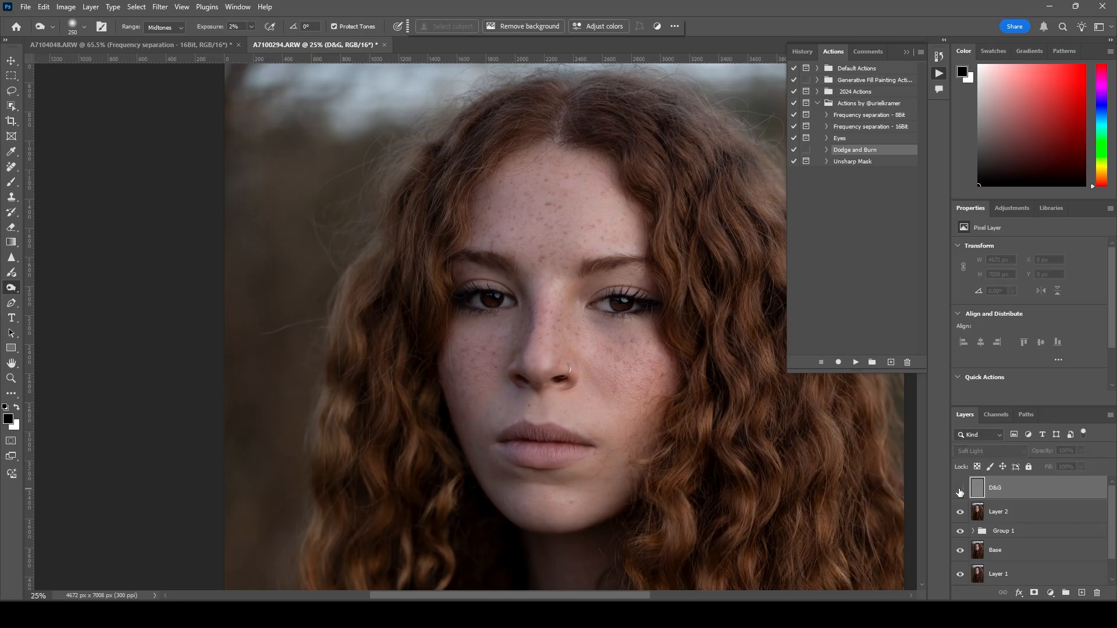
click(960, 490)
click(960, 491)
click(960, 490)
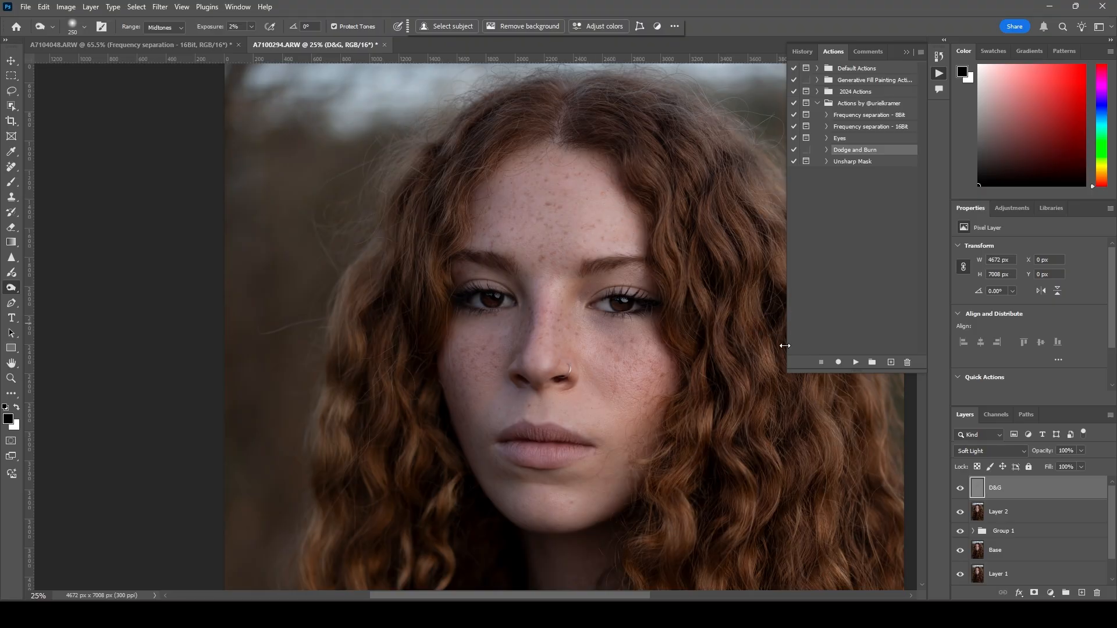
- Switch to the Dodge tool, enlarge its brush to 400 px and dodge the forehead
right_click(15, 291)
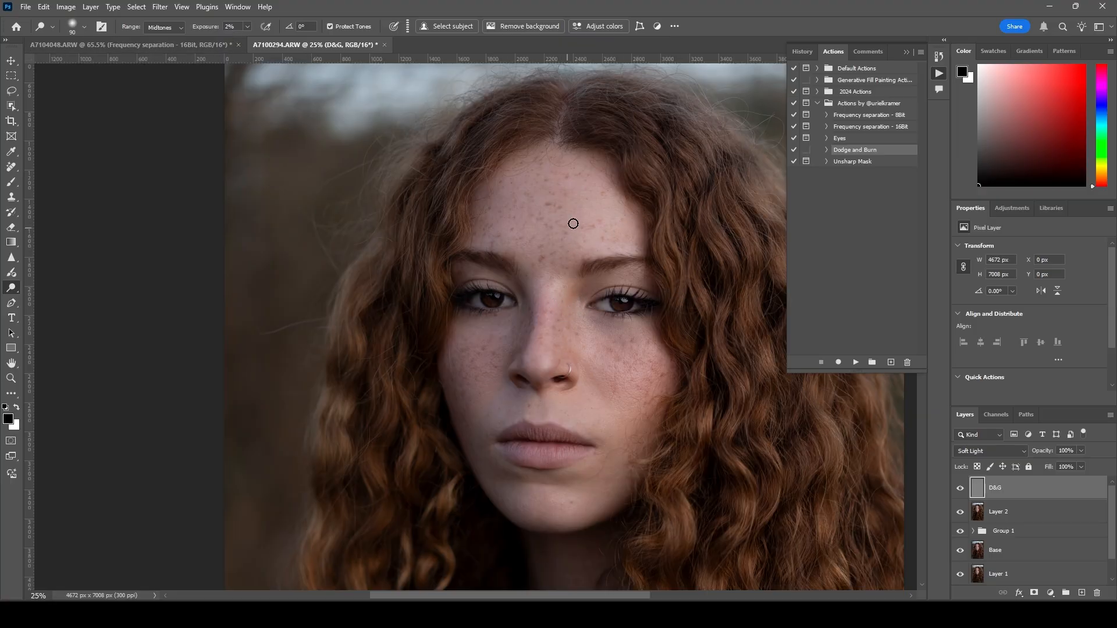
key(bracketright)
key(bracketright)
key(bracketright)
key(bracketright)
key(bracketright)
key(bracketright)
key(bracketright)
key(bracketright)
key(bracketleft)
key(bracketleft)
key(bracketright)
key(bracketright)
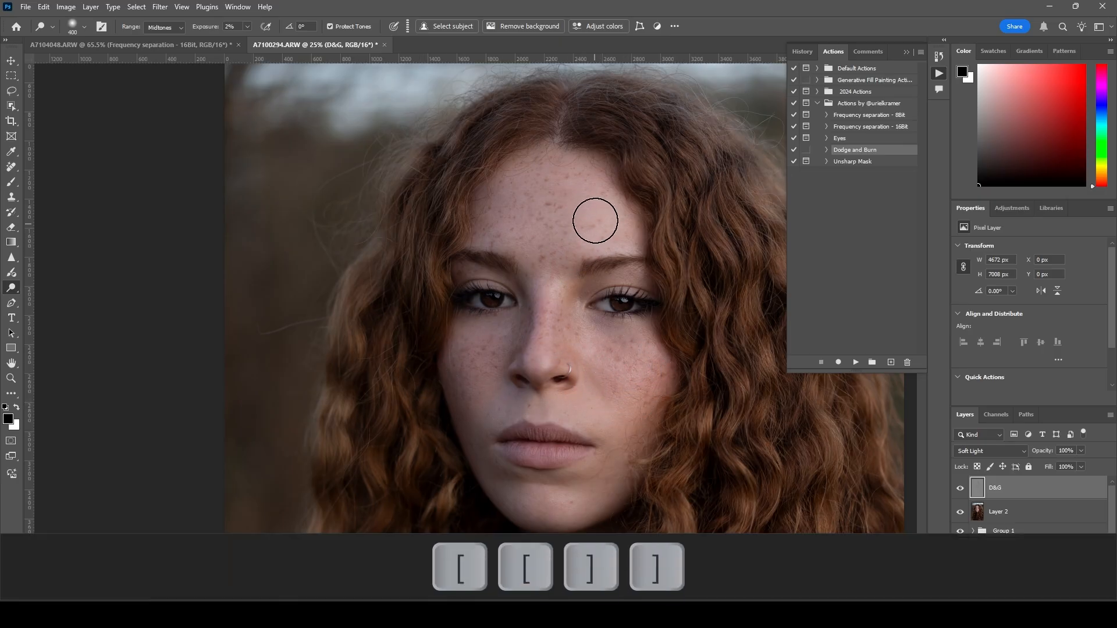
- Dodge the forehead with a 250 px brush and the bridge and side of the nose with the brush reduced to 175 px
key(bracketleft)
key(bracketleft)
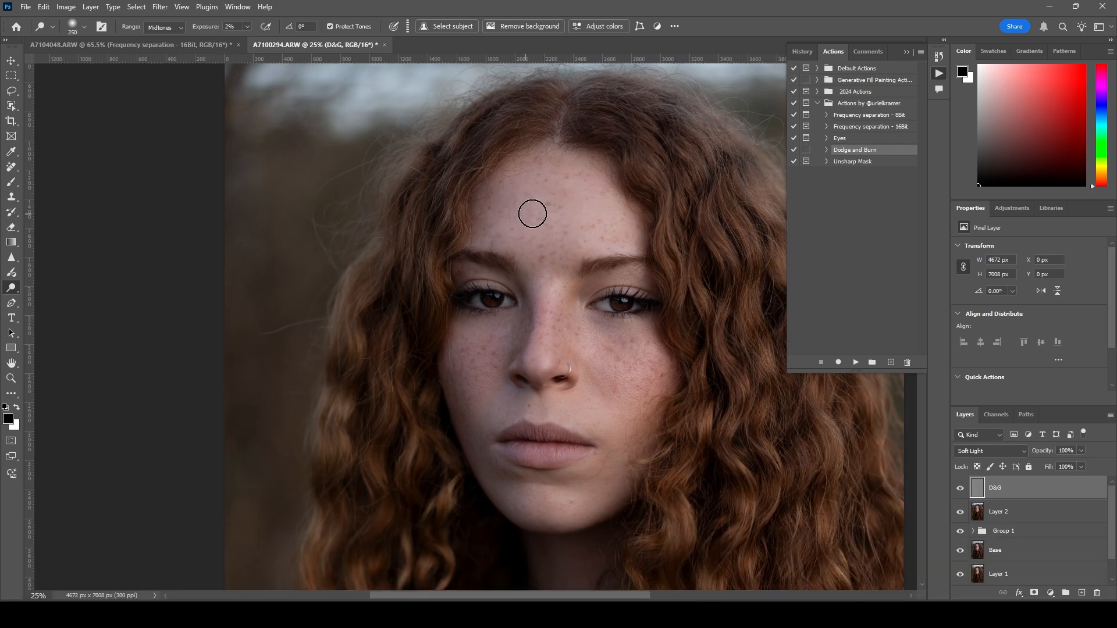
key(bracketleft)
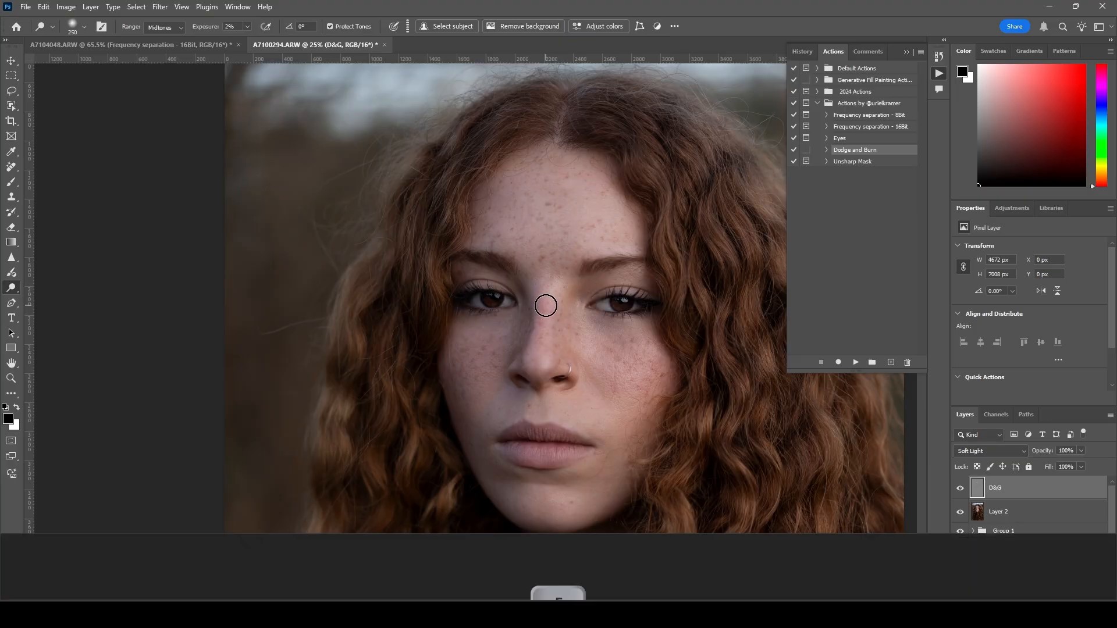
key(bracketleft)
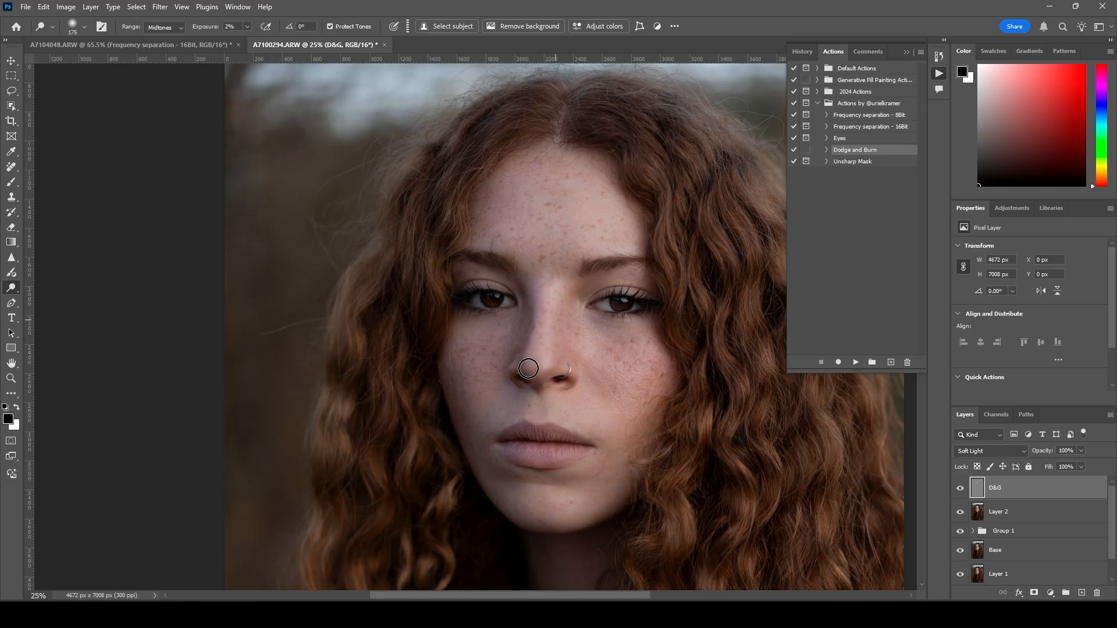
- Enlarge the brush to 250 px and dodge the cheek on the image's left side
key(bracketright)
key(bracketright)
key(bracketright)
key(bracketleft)
key(bracketleft)
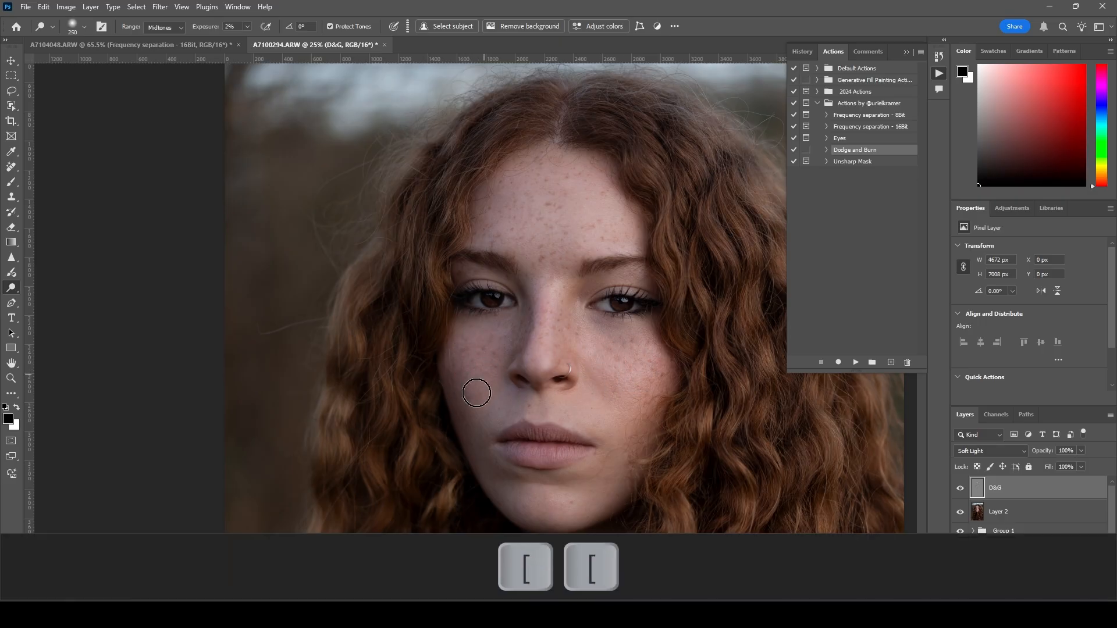
- Reduce the brush to 125 px and dodge the centre of the lips
key(bracketleft)
key(bracketleft)
key(bracketleft)
key(bracketleft)
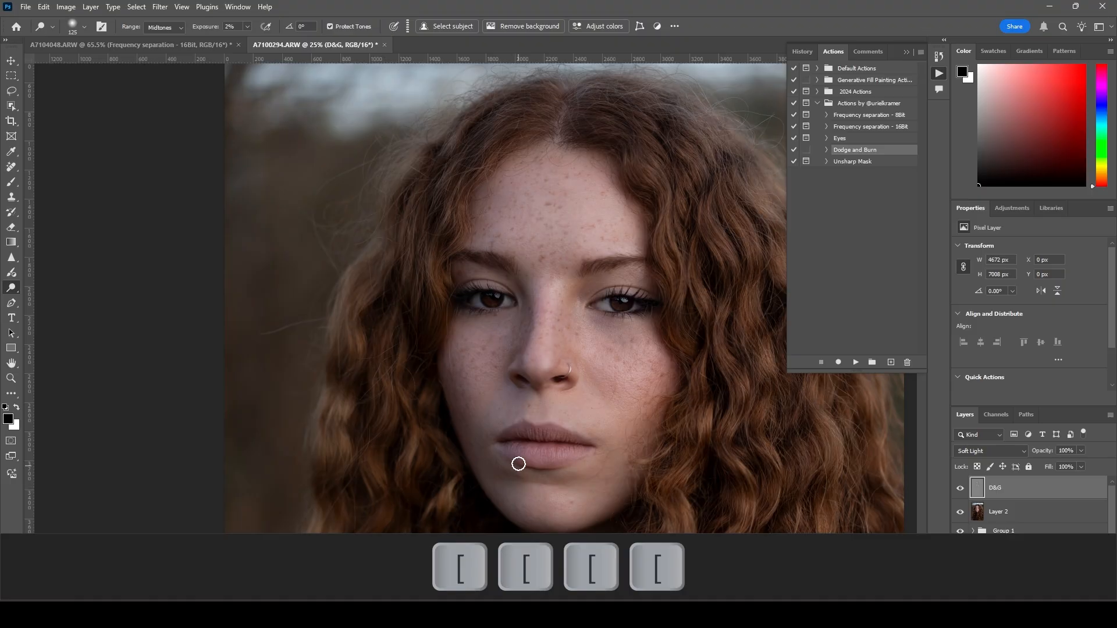
key(ctrl+plus)
key(ctrl+minus)
key(ctrl+plus)
key(space)
drag(584, 442, 499, 90)
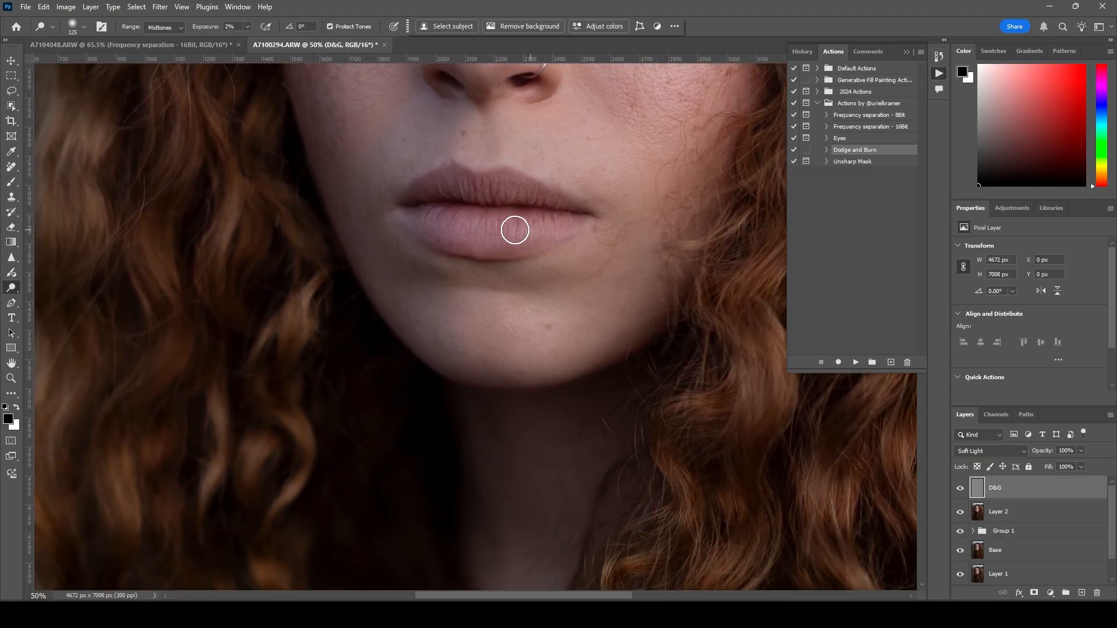
mouse_move(515, 229)
mouse_down()
mouse_move(492, 236)
mouse_move(550, 229)
mouse_move(446, 235)
mouse_move(533, 213)
mouse_move(509, 209)
mouse_move(501, 179)
mouse_up()
- Refine the highlights along the lower lip with the Dodge brush at 90 px and 100 px
key(bracketleft)
key(bracketleft)
key(bracketleft)
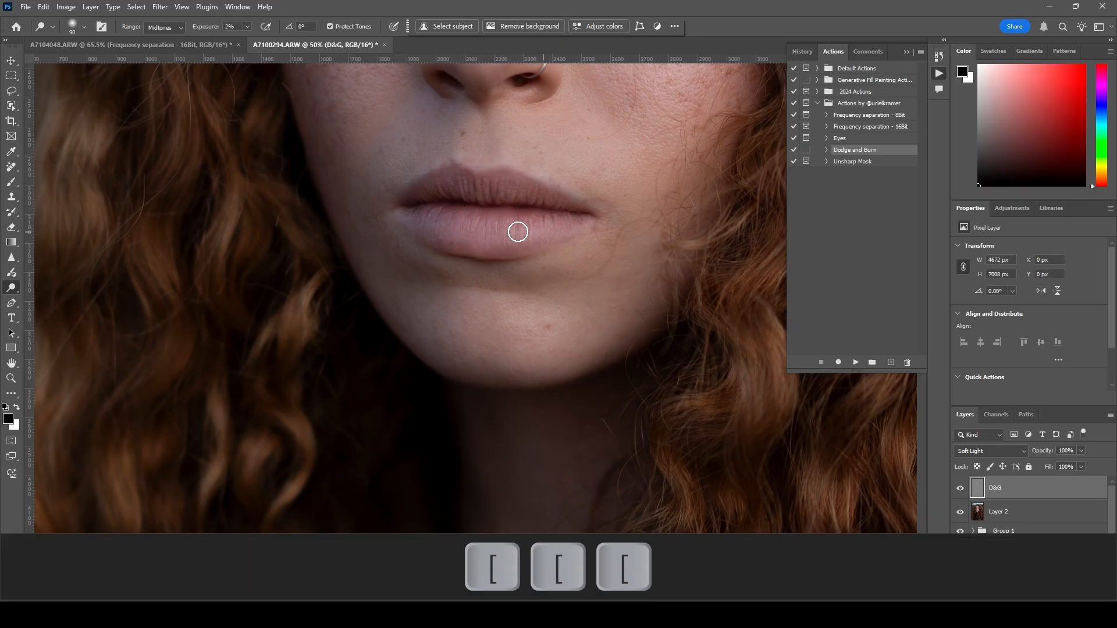
mouse_move(518, 231)
mouse_down()
mouse_move(420, 226)
mouse_move(439, 195)
mouse_move(431, 177)
mouse_move(455, 166)
mouse_move(398, 196)
mouse_move(471, 178)
mouse_move(575, 194)
mouse_move(549, 186)
mouse_move(552, 202)
mouse_move(546, 192)
mouse_move(574, 186)
mouse_move(542, 182)
mouse_move(569, 196)
mouse_move(525, 163)
mouse_move(458, 162)
mouse_move(400, 184)
mouse_move(431, 156)
mouse_move(385, 223)
mouse_up()
key(bracketleft)
key(bracketright)
key(bracketright)
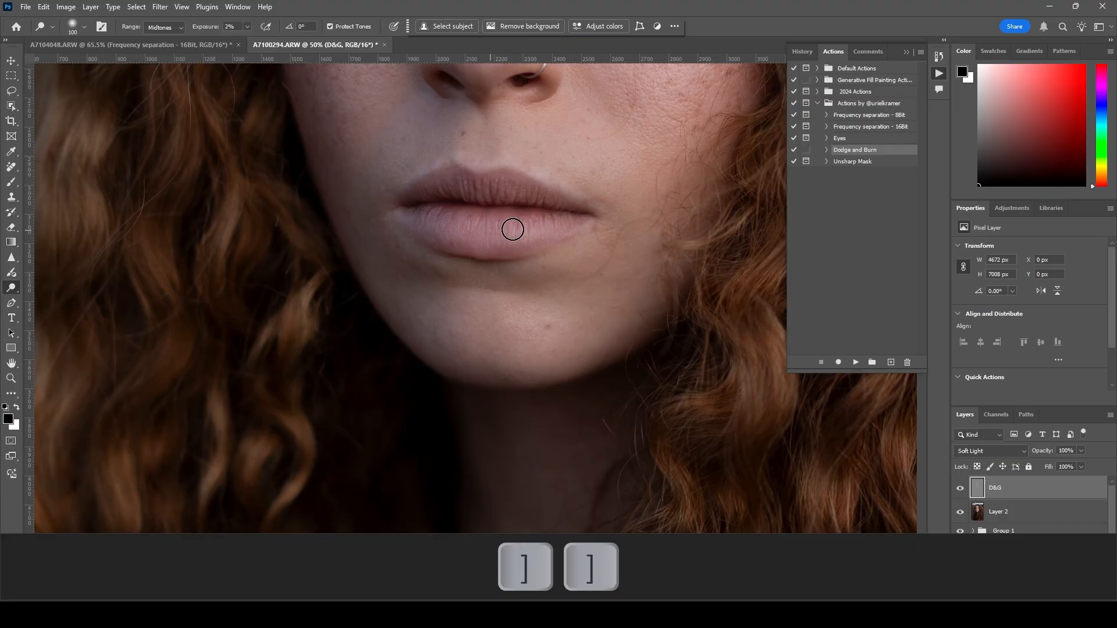
mouse_move(565, 263)
mouse_down()
mouse_move(443, 269)
mouse_move(408, 250)
mouse_move(434, 271)
mouse_move(399, 235)
mouse_up()
- Enlarge the brush to 150 px and dodge the chin below the lips
key(bracketright)
key(bracketright)
mouse_move(471, 339)
mouse_down()
mouse_move(528, 339)
mouse_move(457, 334)
mouse_move(553, 331)
mouse_move(513, 344)
mouse_move(459, 333)
mouse_move(547, 344)
mouse_move(485, 326)
mouse_move(494, 318)
mouse_move(553, 341)
mouse_move(432, 324)
mouse_move(407, 302)
mouse_move(443, 267)
mouse_move(436, 240)
mouse_move(356, 233)
mouse_move(377, 202)
mouse_move(331, 235)
mouse_move(401, 327)
mouse_up()
key(ctrl+minus)
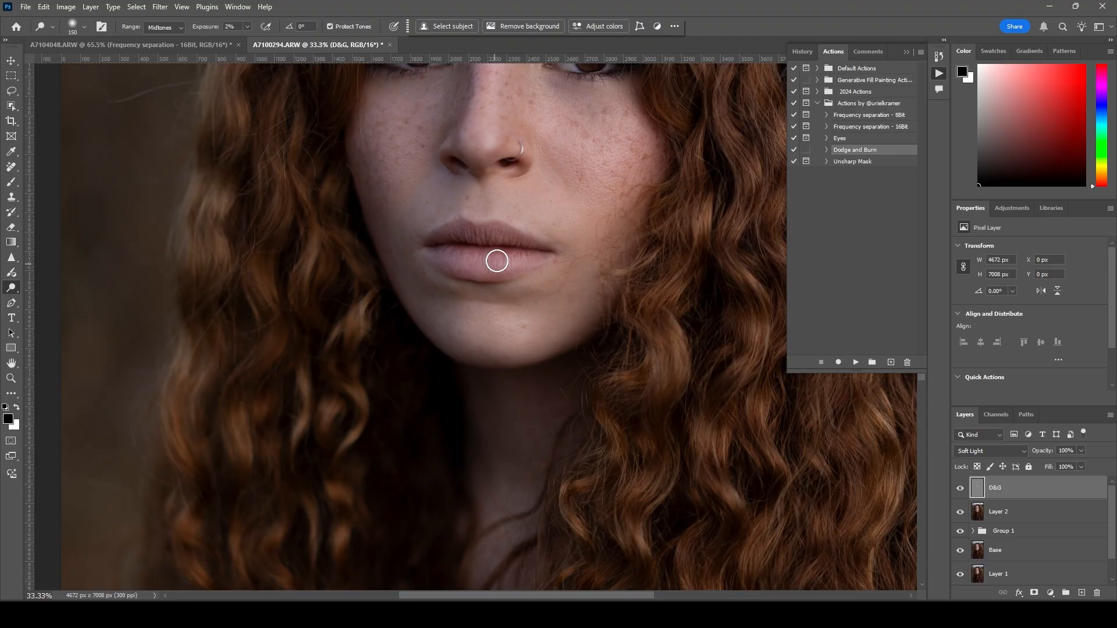
- Reduce the brush to 80 px and dodge the small highlights around the nostrils
scroll(491, 152, up, 2)
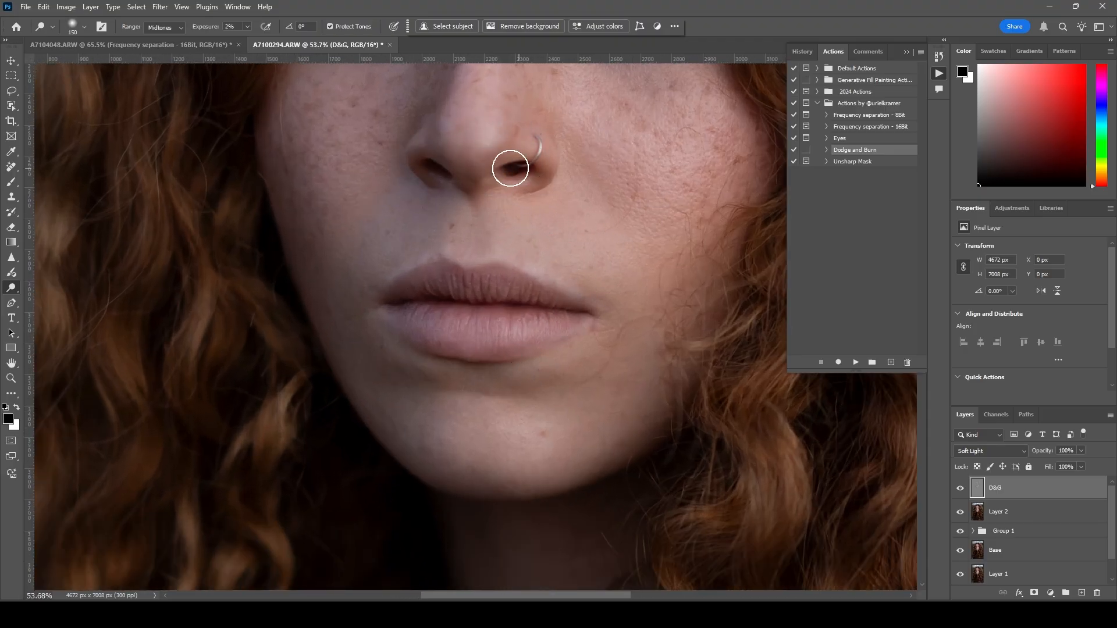
key(bracketleft)
key(bracketleft)
key(bracketleft)
key(bracketleft)
key(bracketleft)
key(bracketleft)
key(bracketleft)
key(bracketright)
key(bracketright)
key(bracketright)
key(bracketright)
key(ctrl+minus)
key(ctrl+minus)
key(ctrl+minus)
key(ctrl+minus)
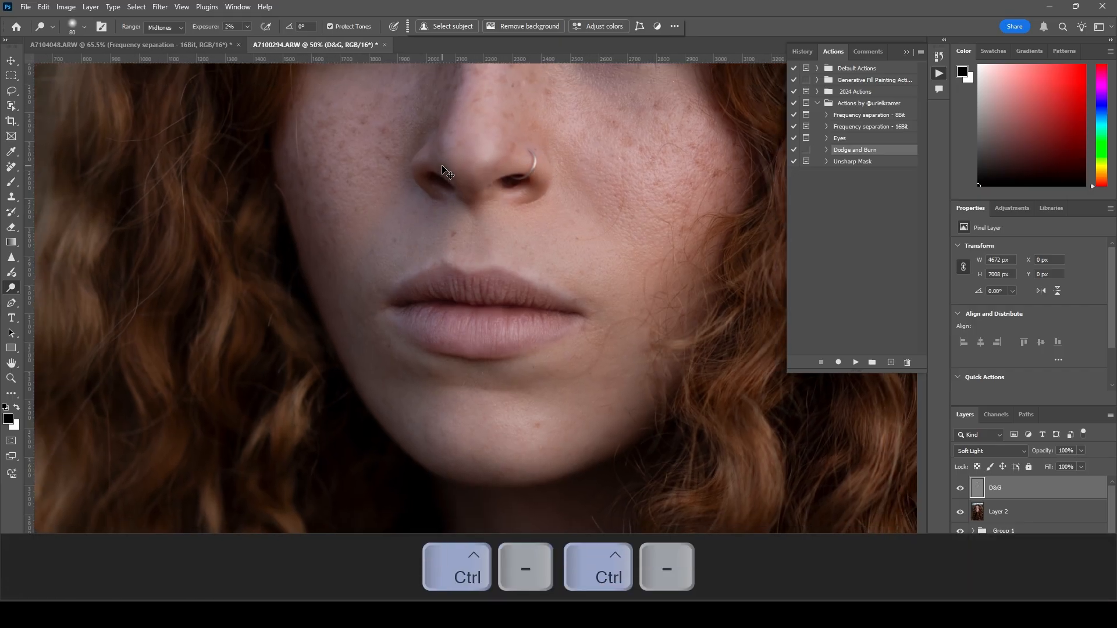
key(ctrl+minus)
key(ctrl+plus)
key(ctrl+plus)
key(ctrl+plus)
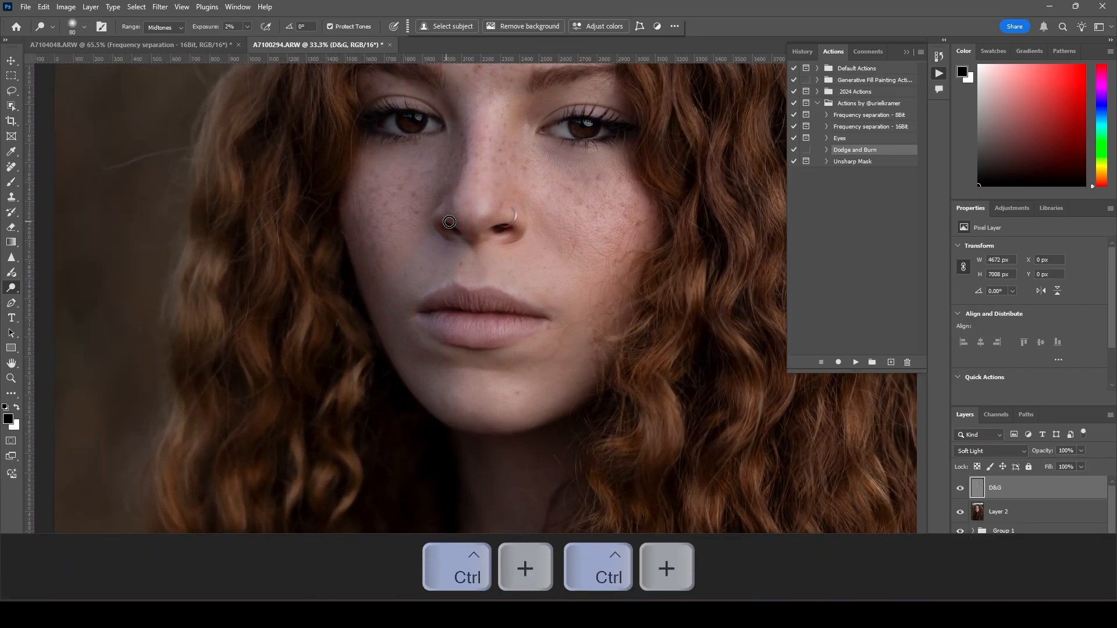
- Dodge the upper eyelid and inner corner of the eye on the image's left side, using brush sizes of 45 px and 60 px
key(space)
drag(425, 165, 493, 310)
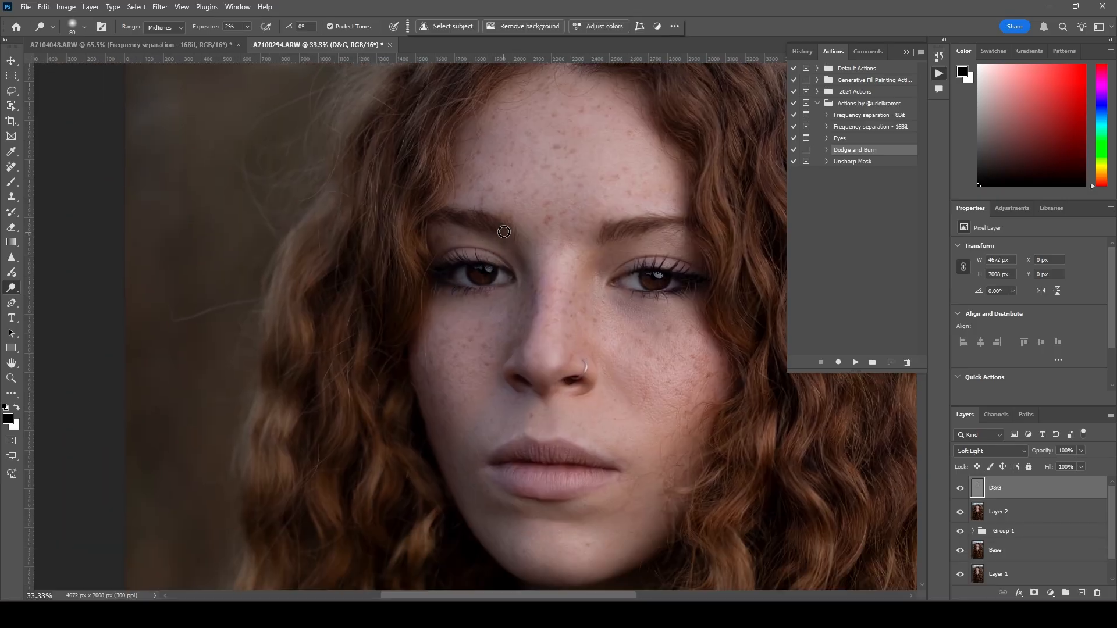
key(bracketright)
key(bracketright)
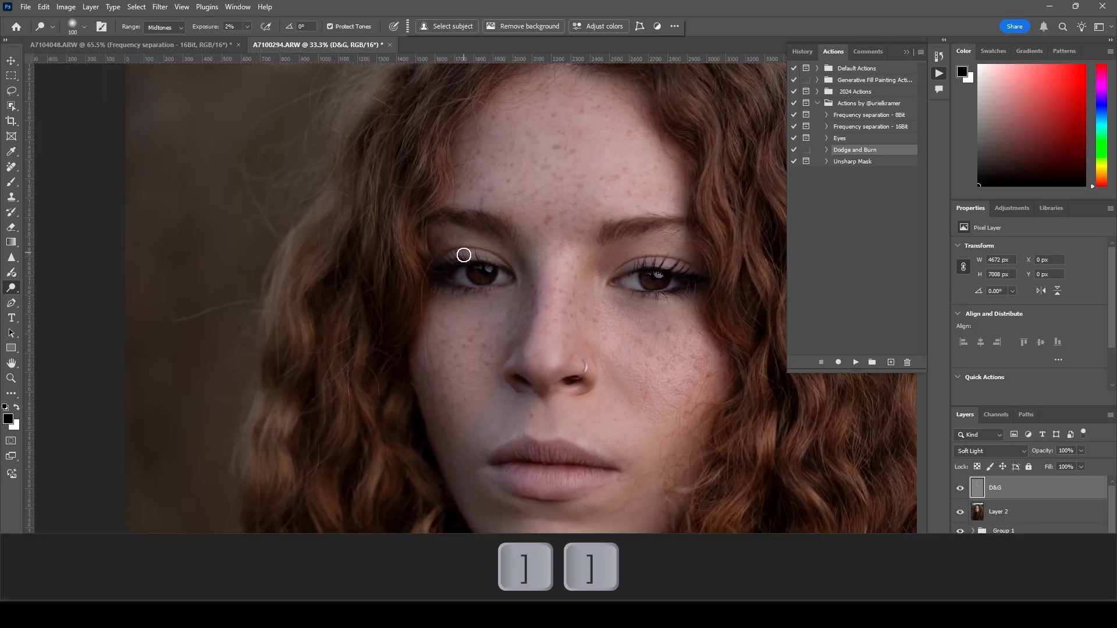
key(ctrl+plus)
key(ctrl+plus)
key(ctrl+plus)
key(space)
drag(454, 326, 397, 420)
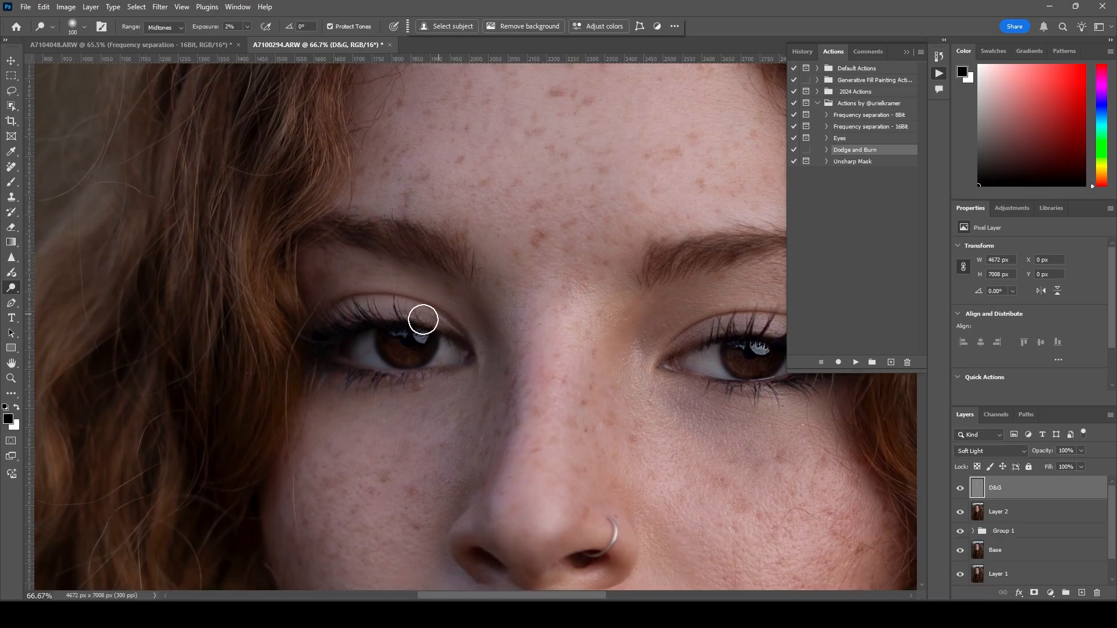
key(bracketleft)
key(bracketleft)
key(bracketleft)
key(bracketleft)
key(bracketleft)
key(bracketleft)
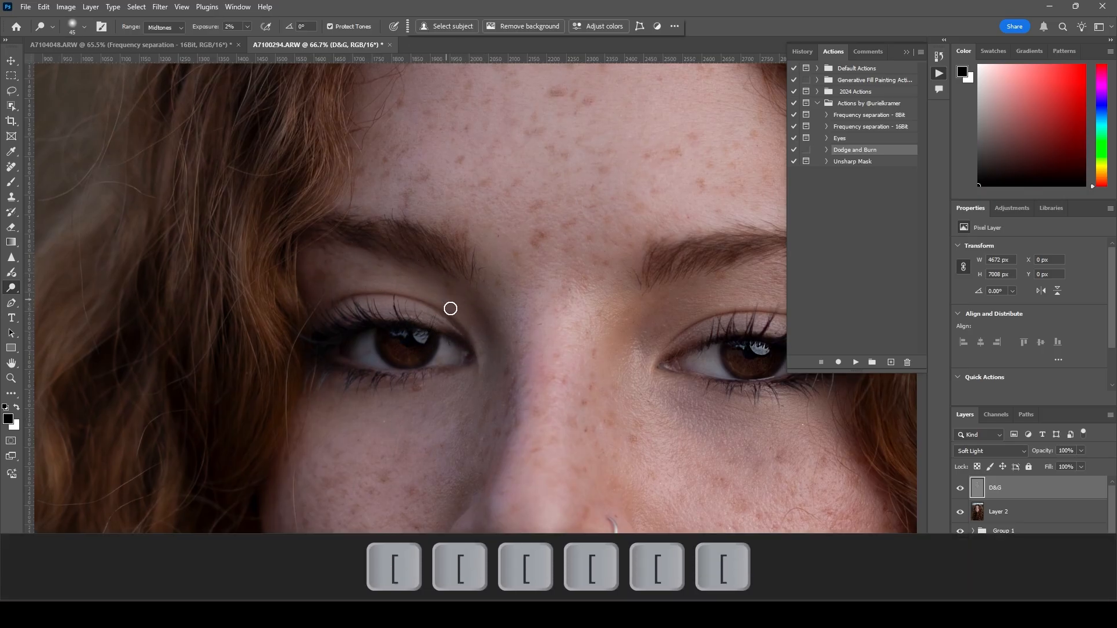
key(bracketright)
key(bracketright)
key(bracketright)
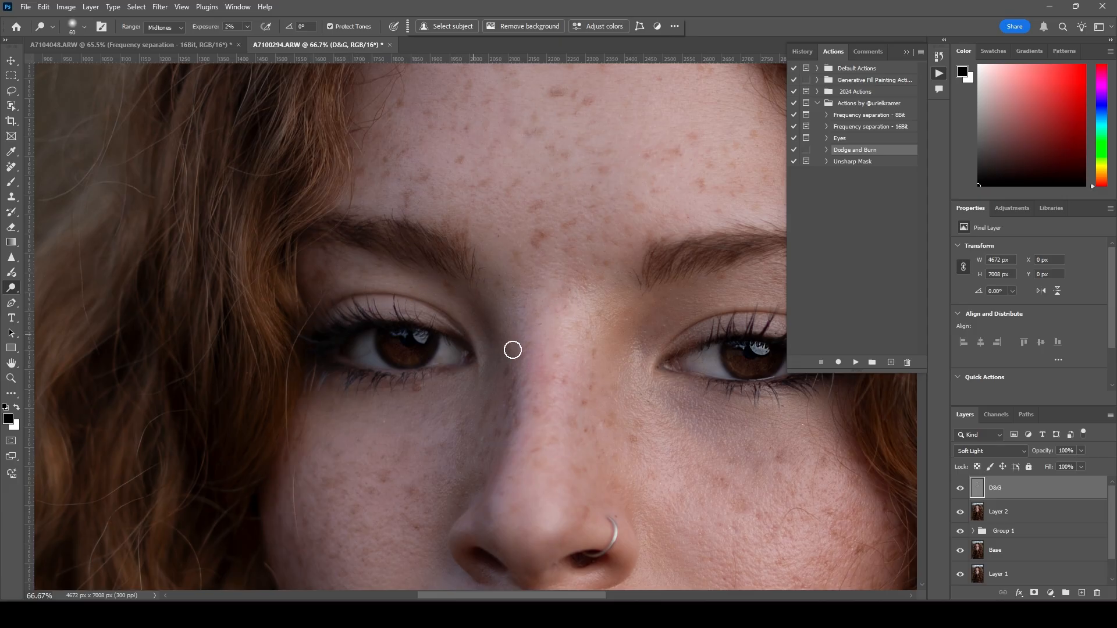
- Enlarge the brush to 100 px and dodge the area beneath the eyebrow on the image's right side
mouse_move(512, 350)
mouse_down()
mouse_move(494, 369)
mouse_move(332, 382)
mouse_up()
key(bracketright)
key(bracketright)
key(bracketright)
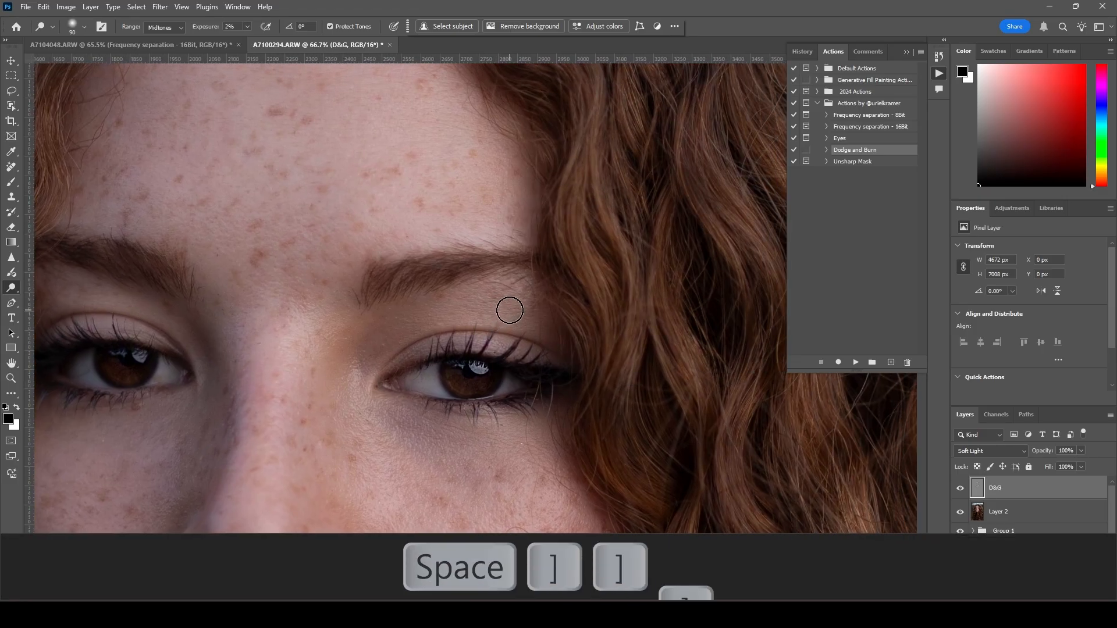
key(bracketright)
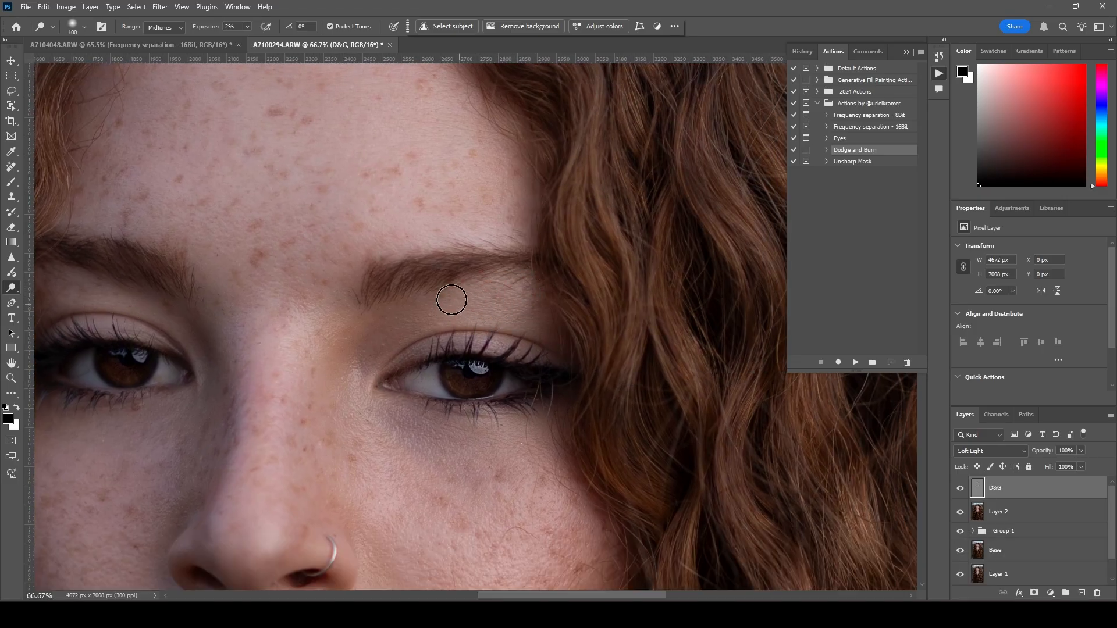
- Reduce the brush to 80 px and dodge the finer highlights around the eye on the image's right side
key(bracketleft)
key(bracketleft)
key(bracketleft)
key(ctrl+0)
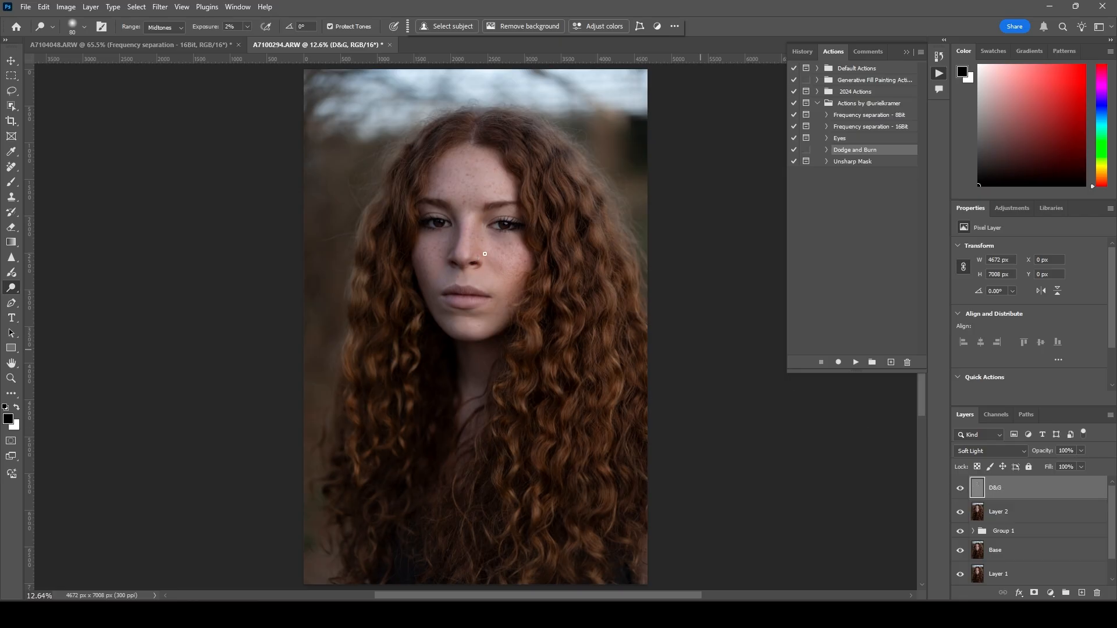
- Toggle the D&G layer's visibility to compare the portrait before and after the combined dodging and burning
scroll(496, 241, up, 5)
key(space)
drag(476, 261, 548, 331)
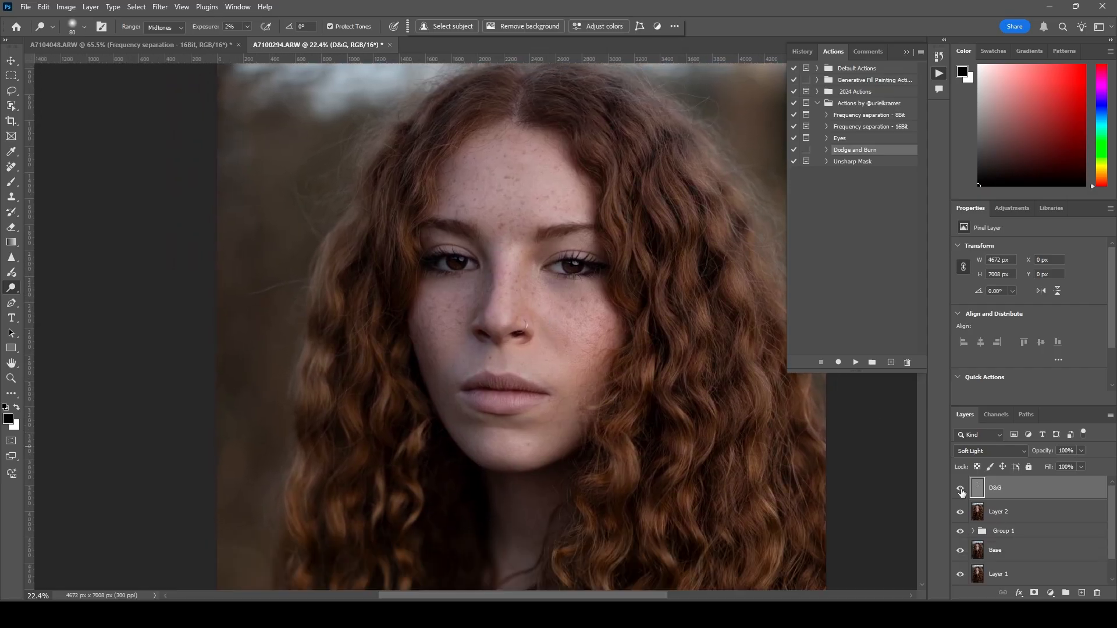
click(961, 489)
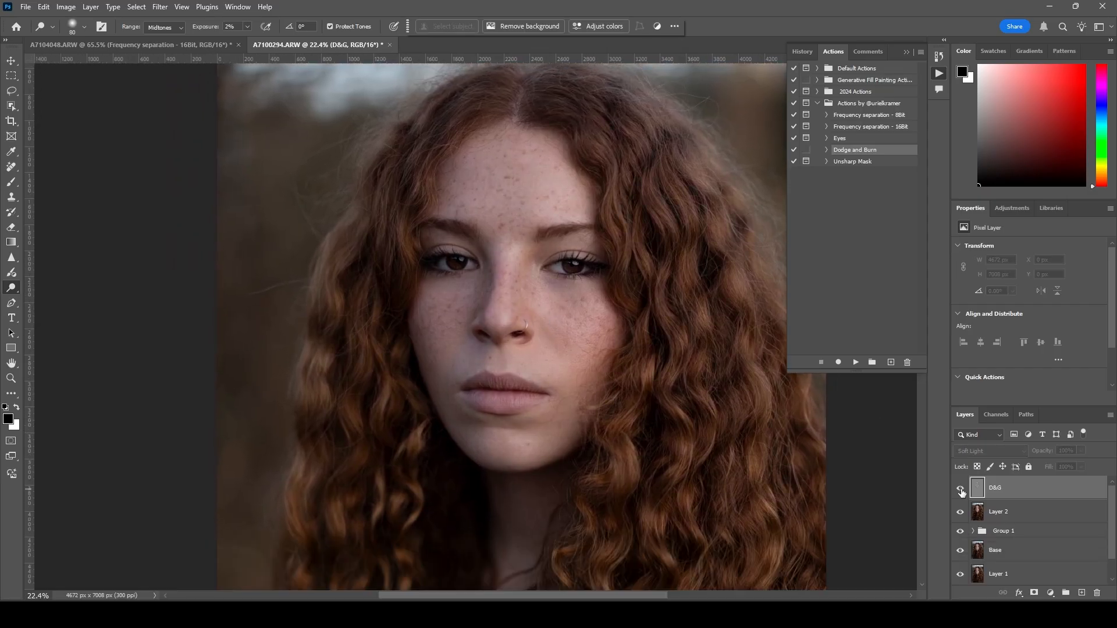
click(960, 489)
click(961, 488)
click(960, 490)
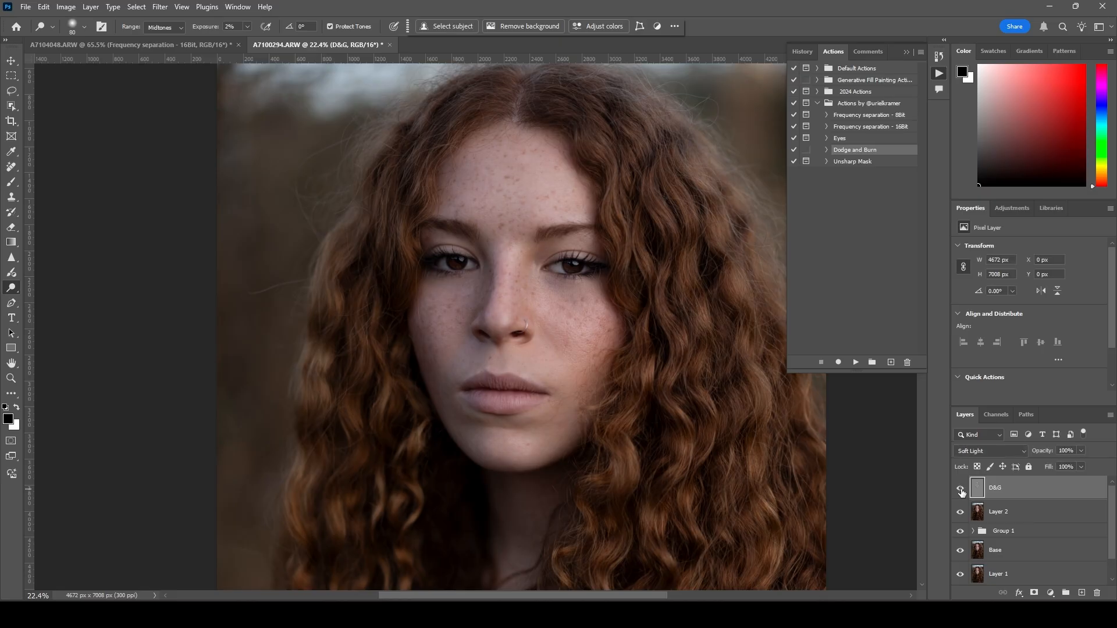
click(960, 489)
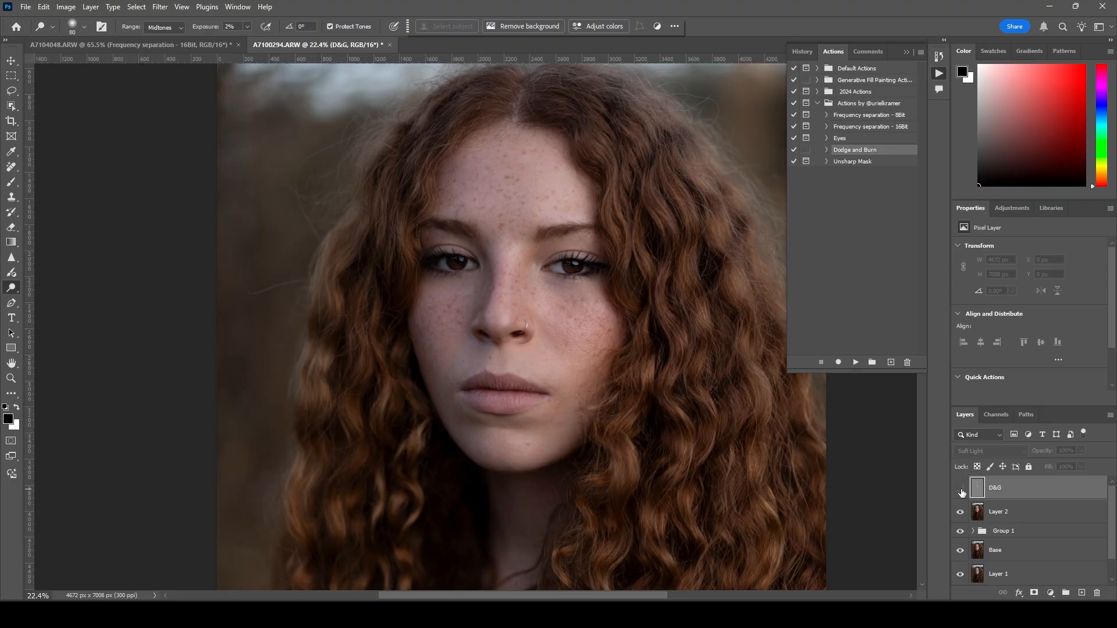
click(960, 490)
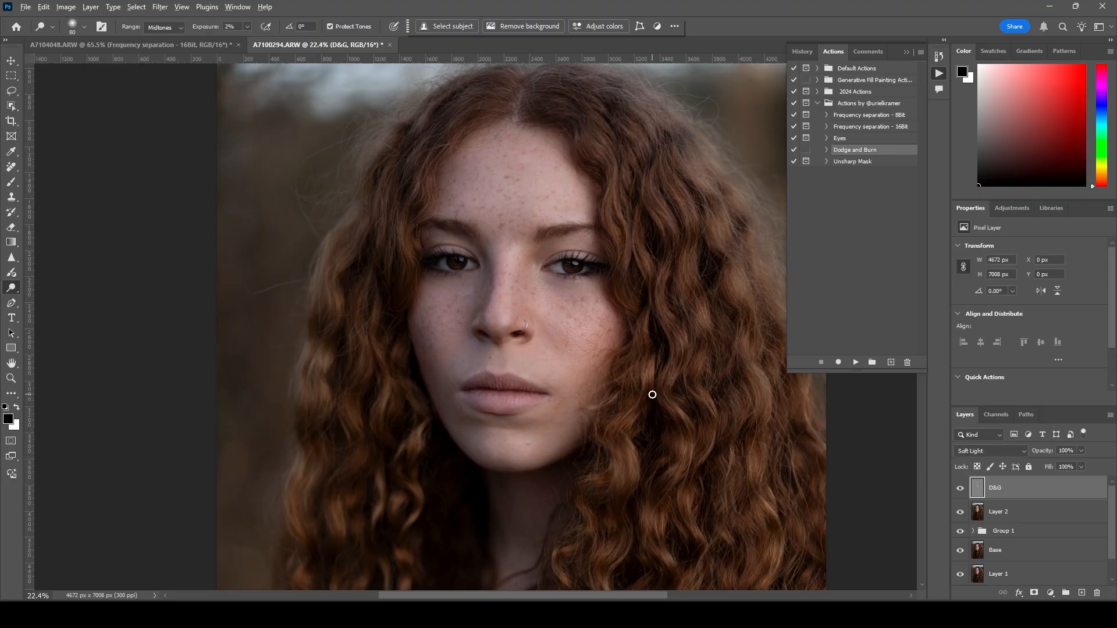
scroll(652, 395, down, 3)
key(space)
drag(629, 352, 595, 192)
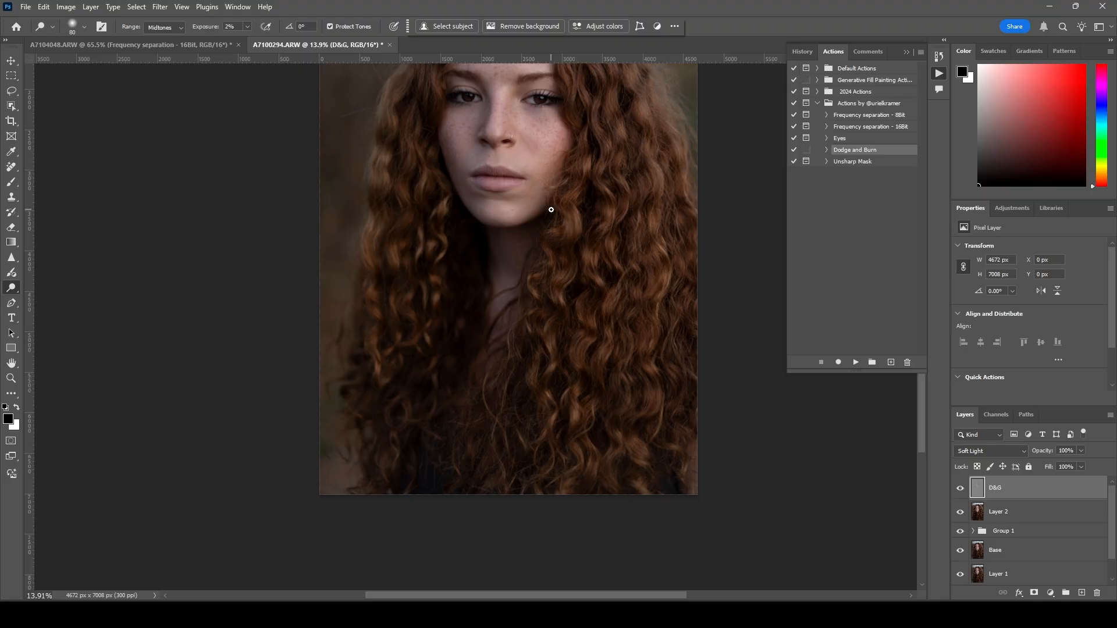
key(space)
drag(562, 181, 551, 277)
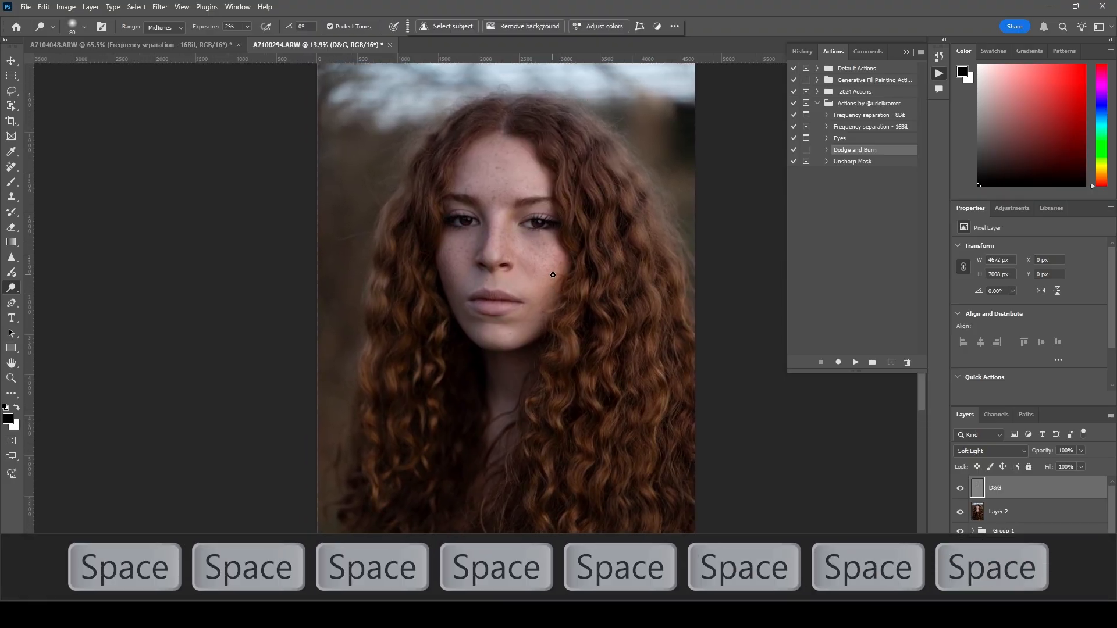